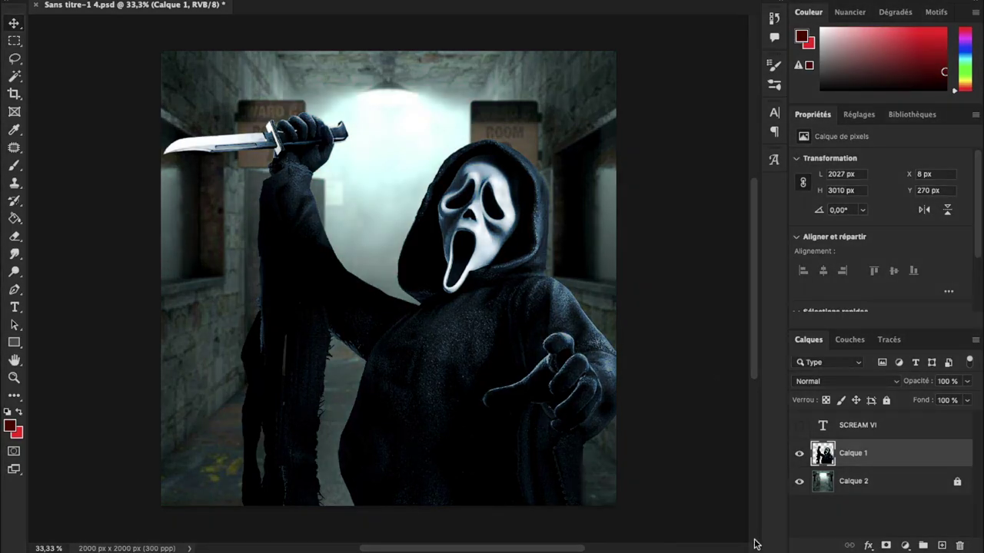
- Add a Brightness/Contrast adjustment clipped to Calque 2, with contrast 80 and brightness -49
{"action": "left_click", "coordinate": [901, 482]}
{"action": "left_click", "coordinate": [905, 545]}
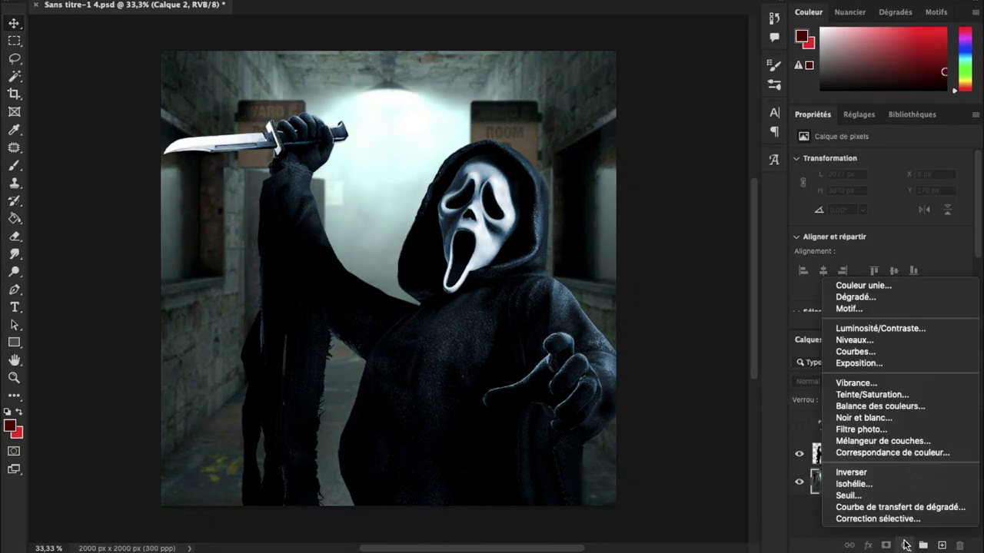
{"action": "left_click", "coordinate": [880, 328]}
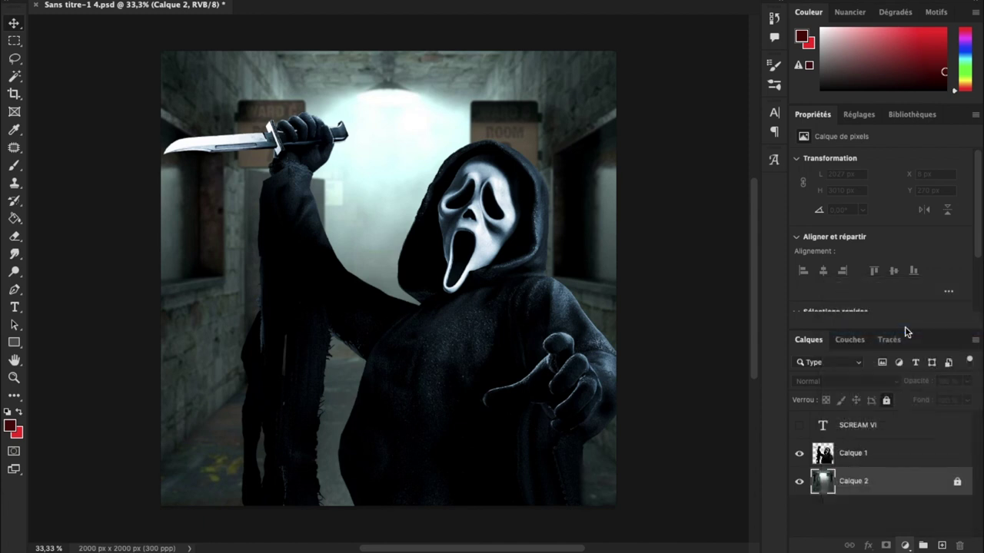
{"action": "left_click_drag", "start_coordinate": [887, 223], "coordinate": [895, 223]}
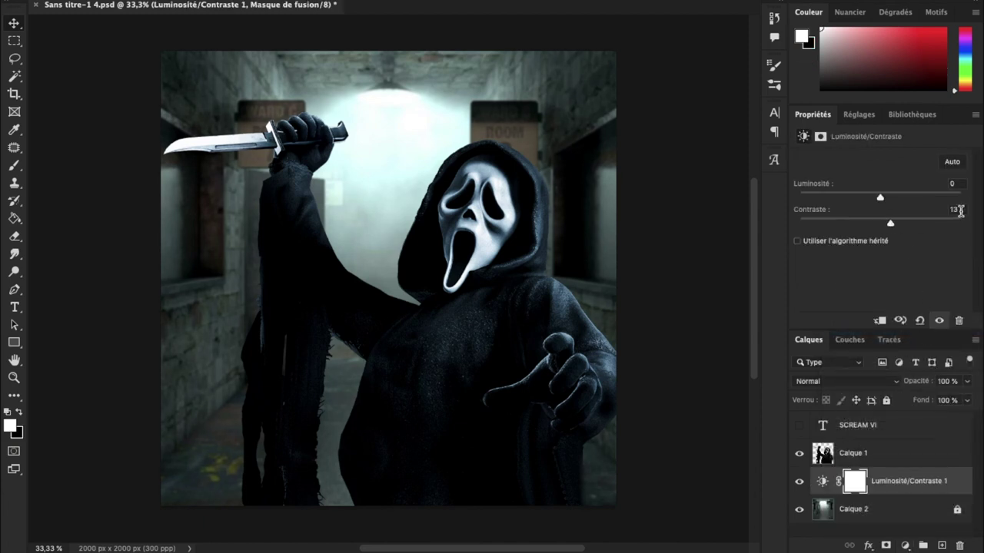
{"action": "type", "text": "80"}
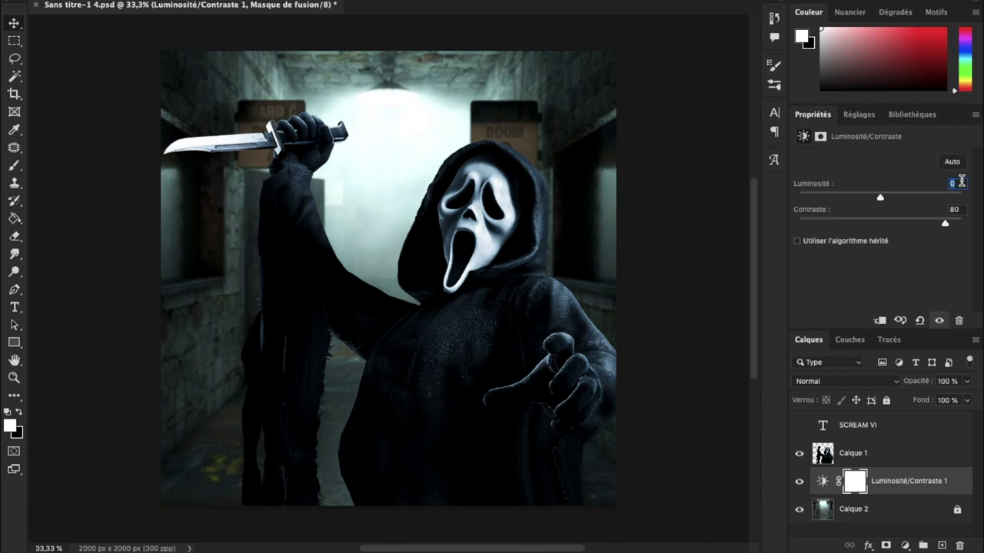
{"action": "type", "text": "8"}
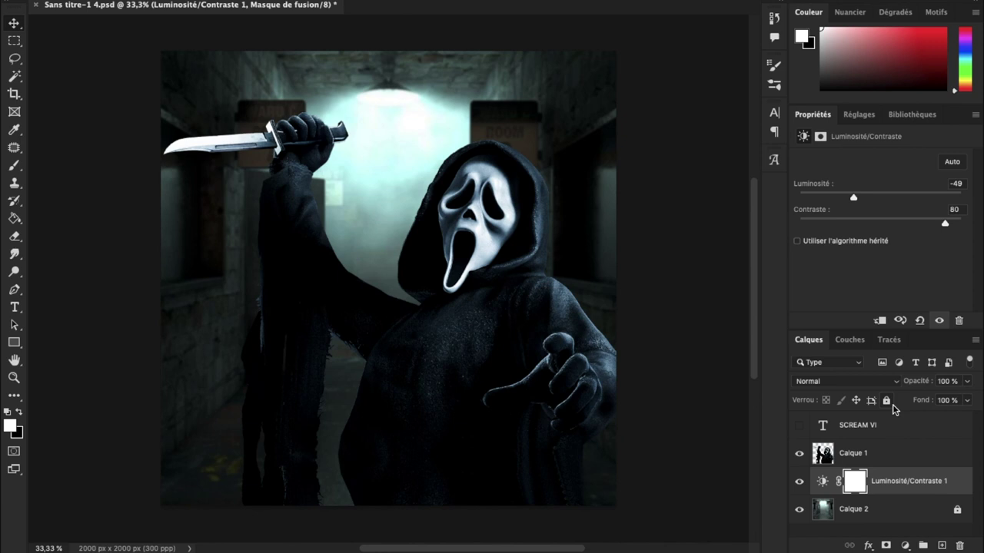
{"action": "key", "text": "ctrl+alt+g"}
- Briefly select Calque 1, then make the Luminosité/Contraste 1 layer active again
{"action": "left_click", "coordinate": [904, 454]}
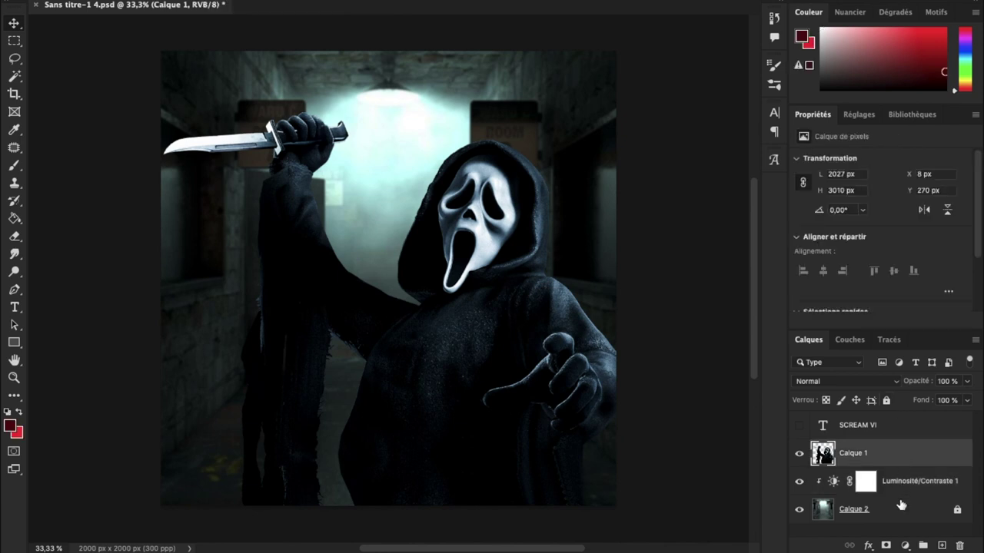
{"action": "left_click", "coordinate": [905, 546]}
{"action": "left_click", "coordinate": [738, 421]}
{"action": "left_click", "coordinate": [890, 482]}
{"action": "left_click", "coordinate": [905, 546]}
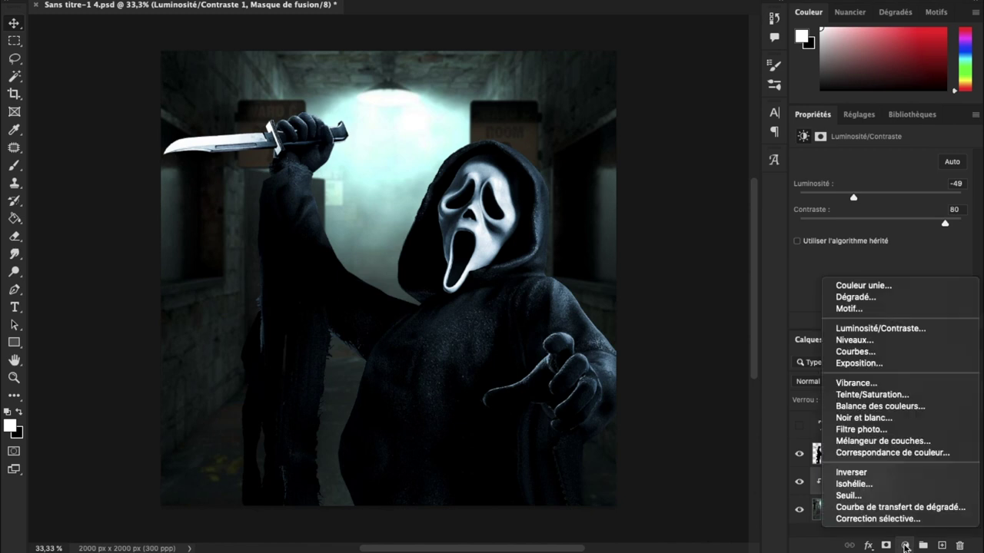
- Add a #4e0101 solid red fill layer in Lumière ponctuelle mode and duplicate it
{"action": "left_click", "coordinate": [909, 291]}
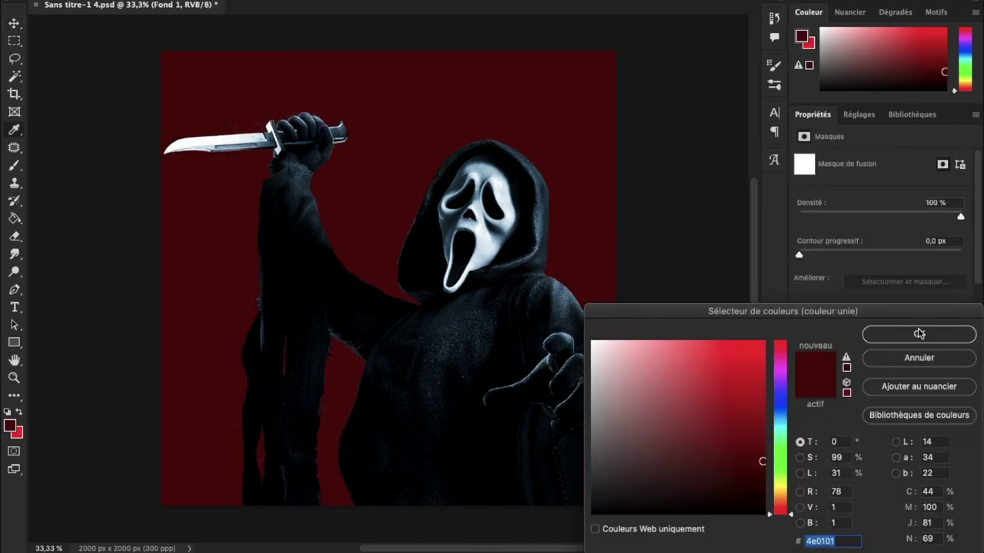
{"action": "left_click", "coordinate": [919, 332]}
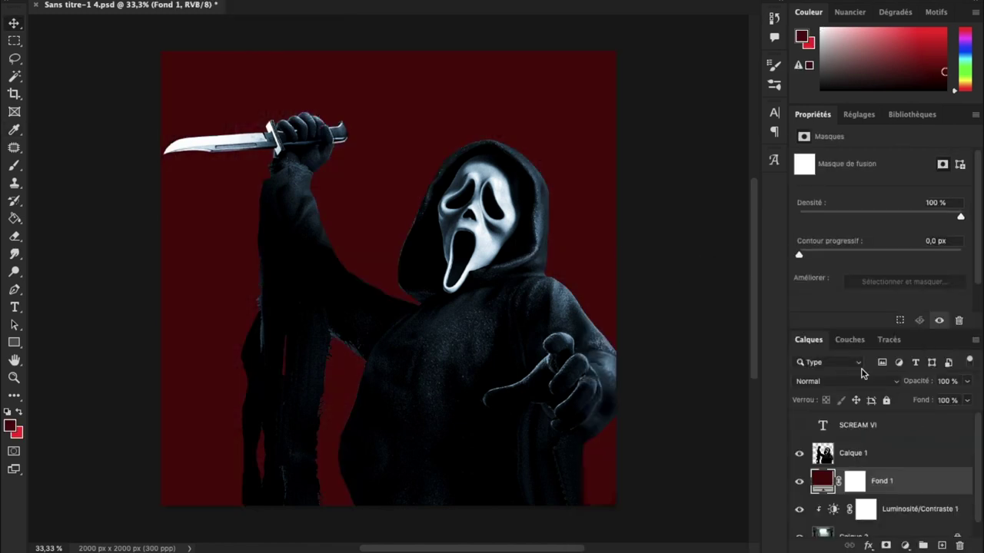
{"action": "left_click", "coordinate": [866, 382]}
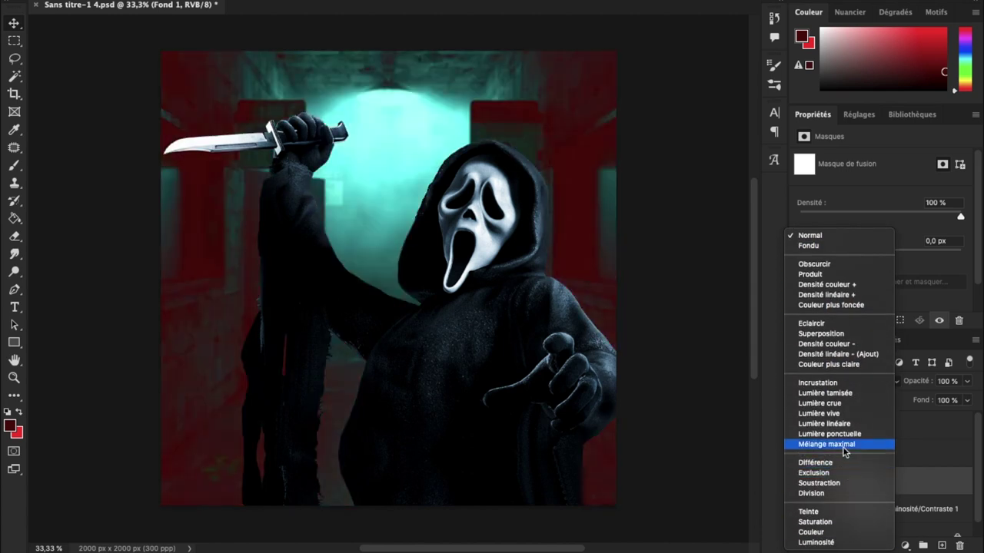
{"action": "left_click", "coordinate": [844, 434]}
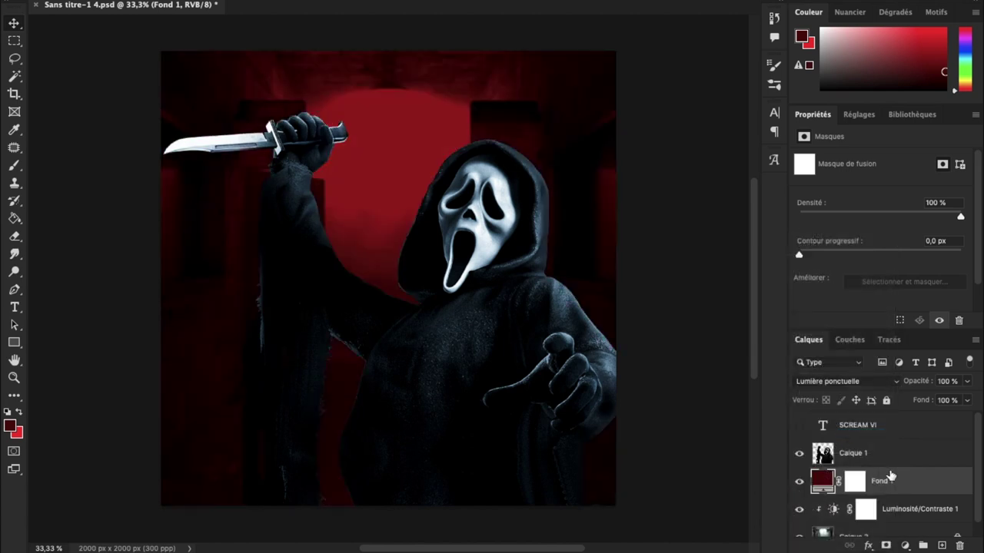
{"action": "key", "text": "ctrl+j"}
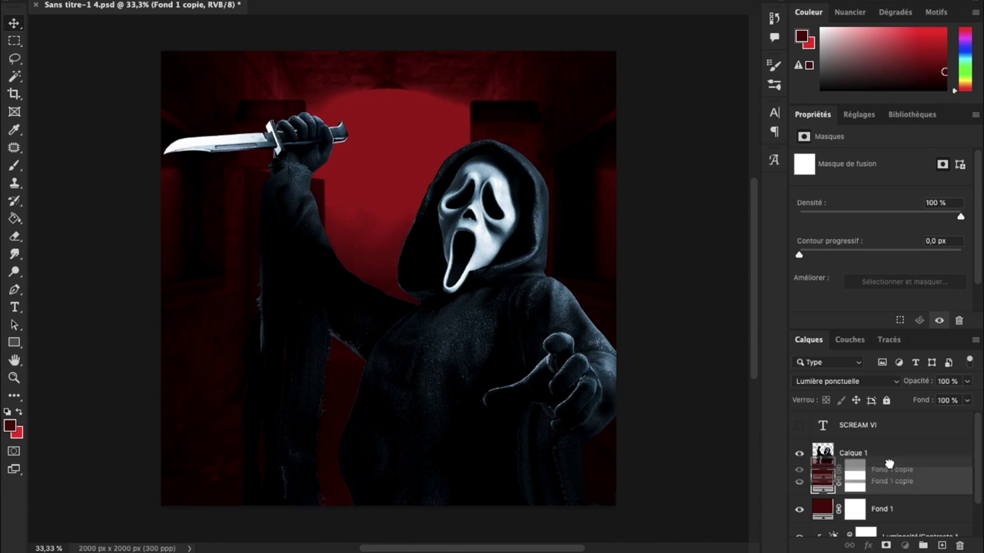
- Move Fond 1 copie above Calque 1 and make the foreground colour bright red
{"action": "left_click_drag", "start_coordinate": [889, 480], "coordinate": [875, 465]}
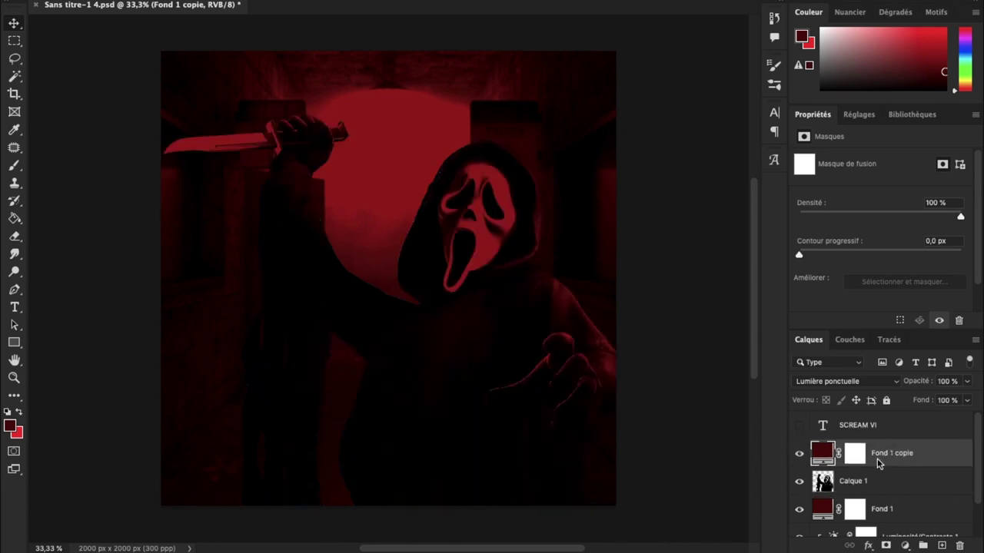
{"action": "double_click", "coordinate": [828, 454]}
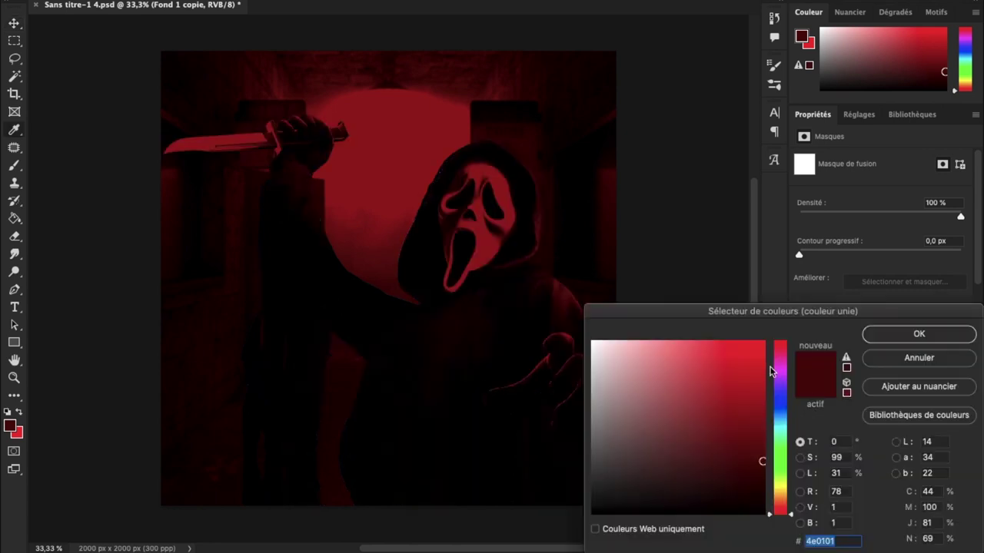
{"action": "left_click", "coordinate": [908, 357]}
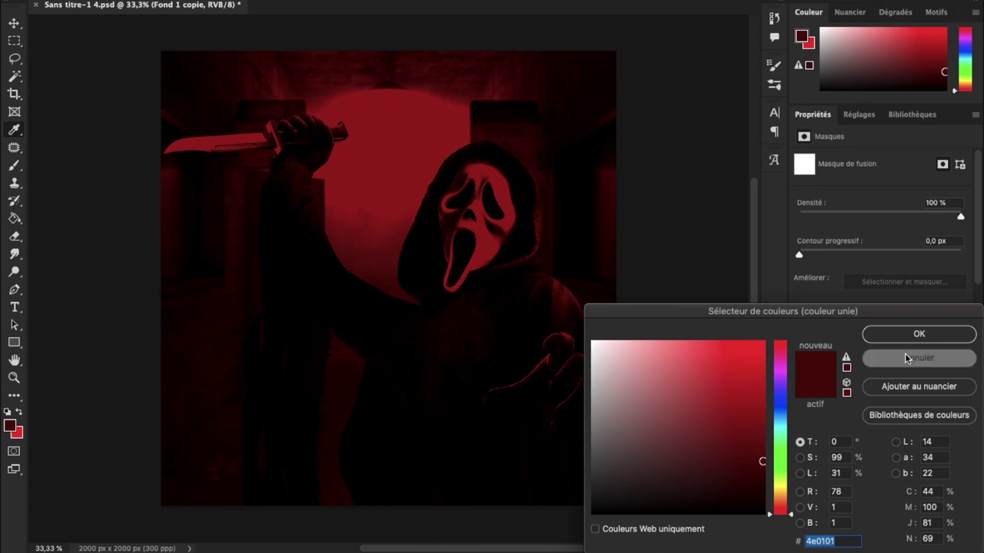
{"action": "left_click", "coordinate": [20, 415]}
{"action": "left_click", "coordinate": [9, 425]}
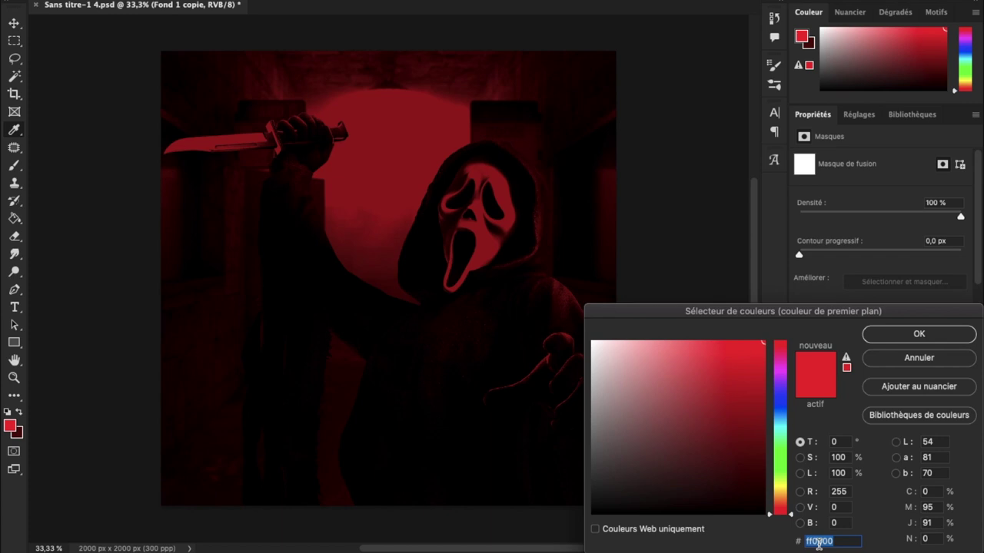
{"action": "left_click", "coordinate": [876, 331]}
- Give Fond 1 copie a #ff0000 fill in Teinte mode and show the SCREAM VI title
{"action": "double_click", "coordinate": [829, 452]}
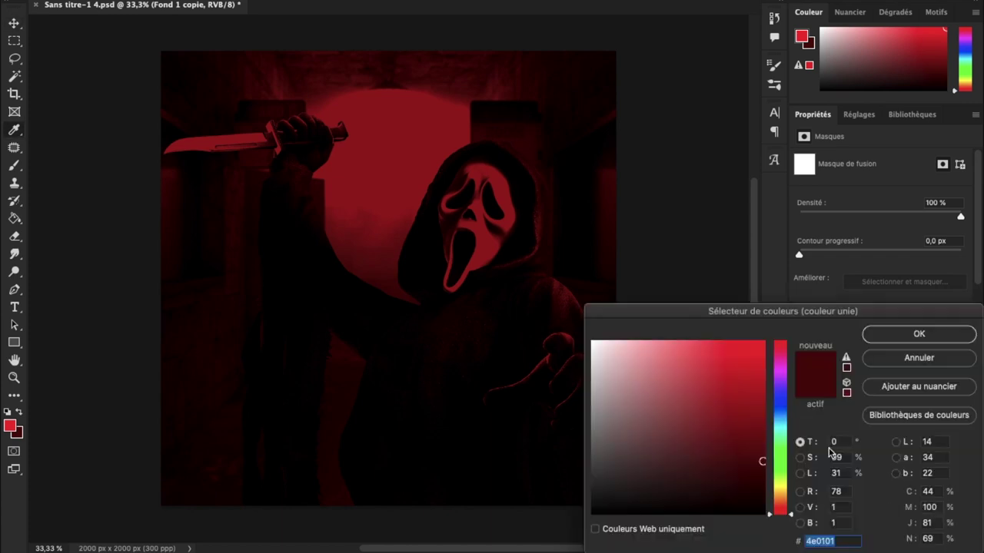
{"action": "type", "text": "ff0000"}
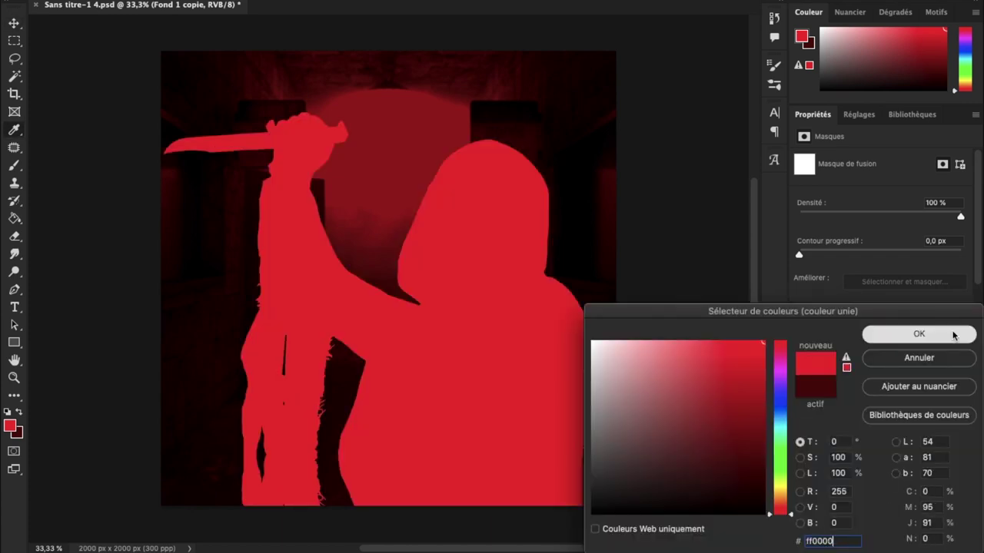
{"action": "left_click", "coordinate": [919, 334]}
{"action": "left_click", "coordinate": [845, 381]}
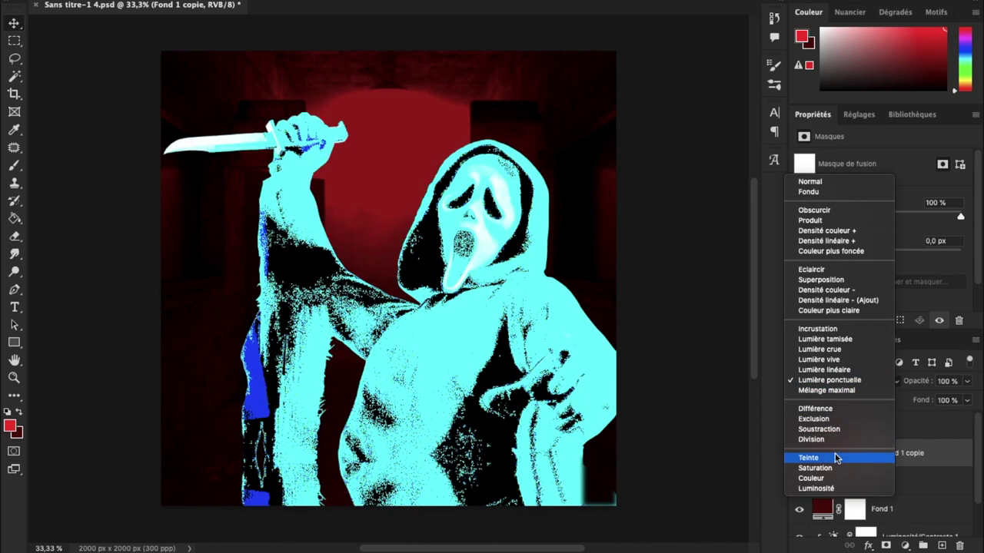
{"action": "left_click", "coordinate": [834, 457]}
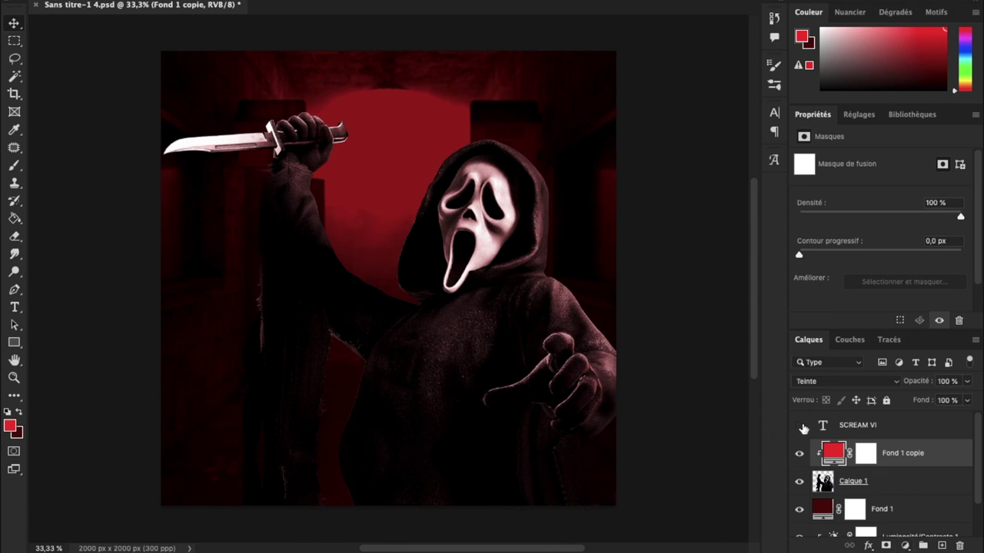
{"action": "left_click", "coordinate": [799, 426]}
- Duplicate the SCREAM VI title layer and keep the original selected
{"action": "left_click", "coordinate": [870, 428]}
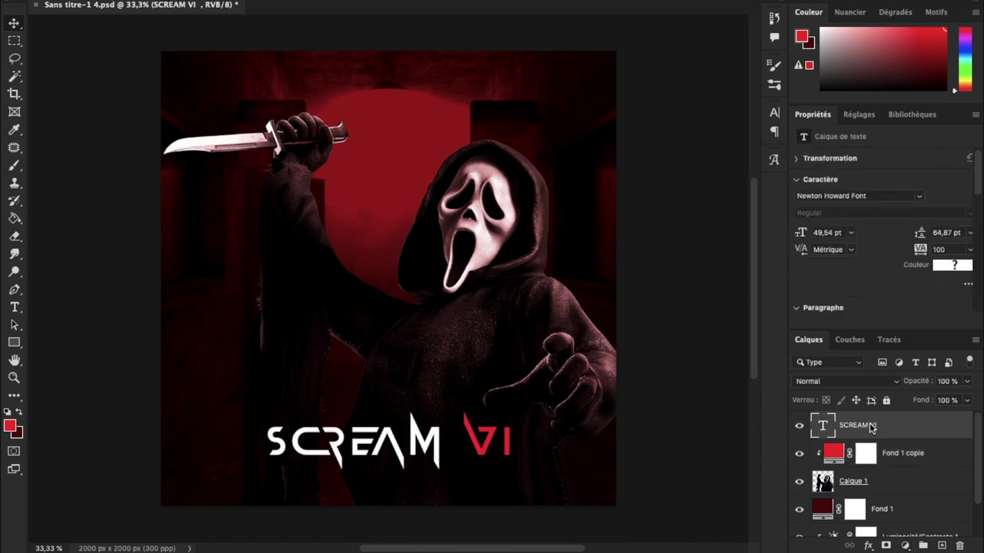
{"action": "key", "text": "ctrl+j"}
{"action": "left_click", "coordinate": [870, 454]}
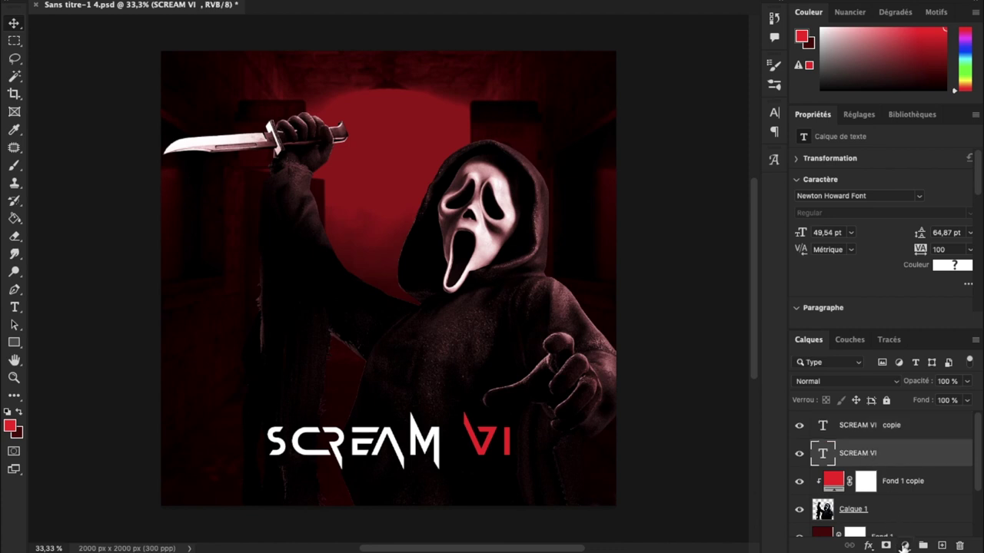
- Add a Levels adjustment with output white 76, clipped to the SCREAM VI layer
{"action": "left_click", "coordinate": [904, 545]}
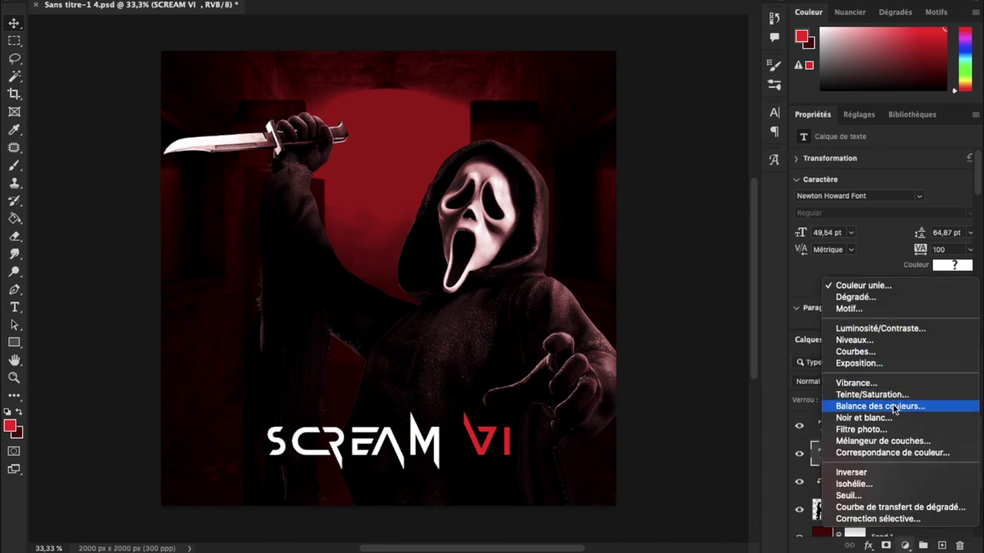
{"action": "left_click", "coordinate": [889, 340]}
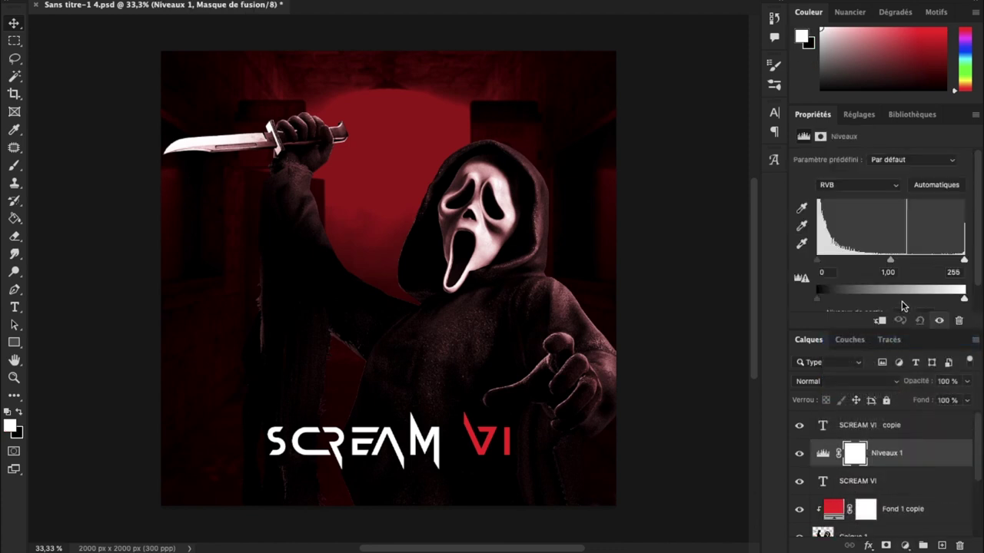
{"action": "scroll", "coordinate": [903, 306], "scroll_direction": "down", "scroll_amount": 2}
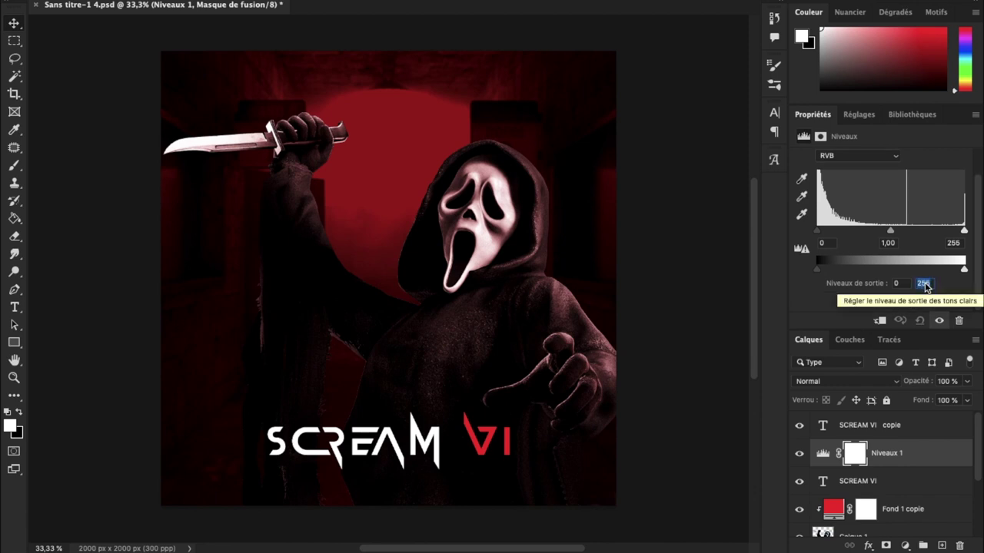
{"action": "type", "text": "76"}
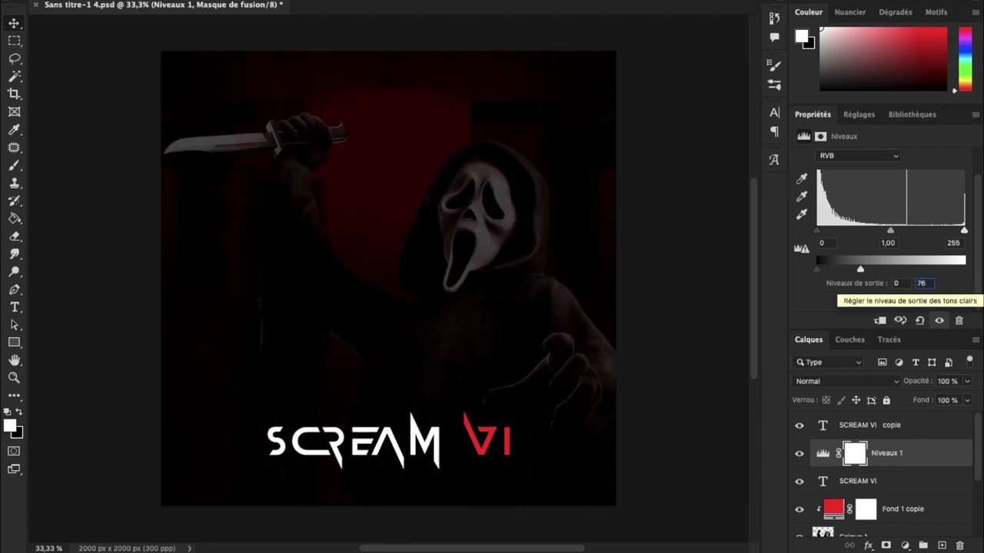
{"action": "left_click", "coordinate": [865, 468], "text": "alt"}
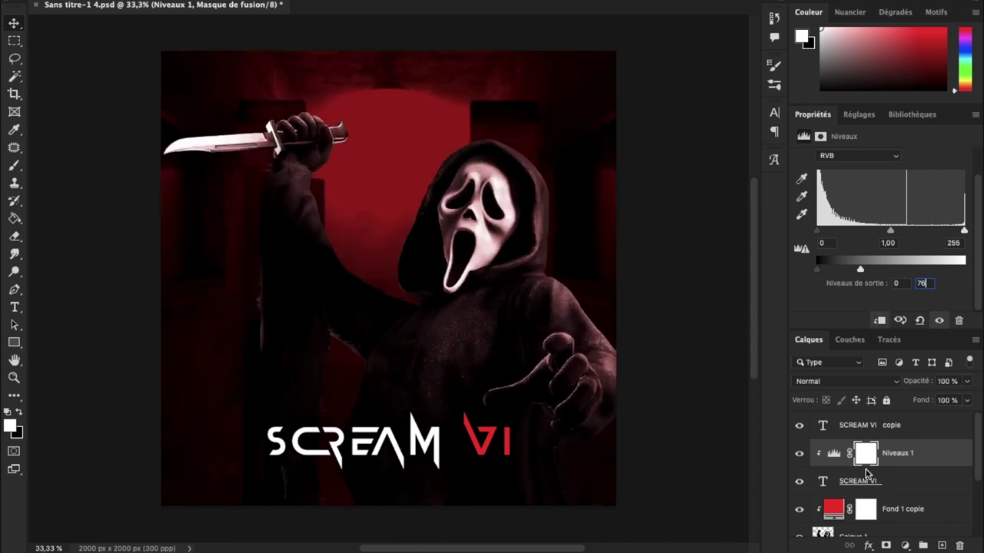
{"action": "left_click", "coordinate": [887, 484]}
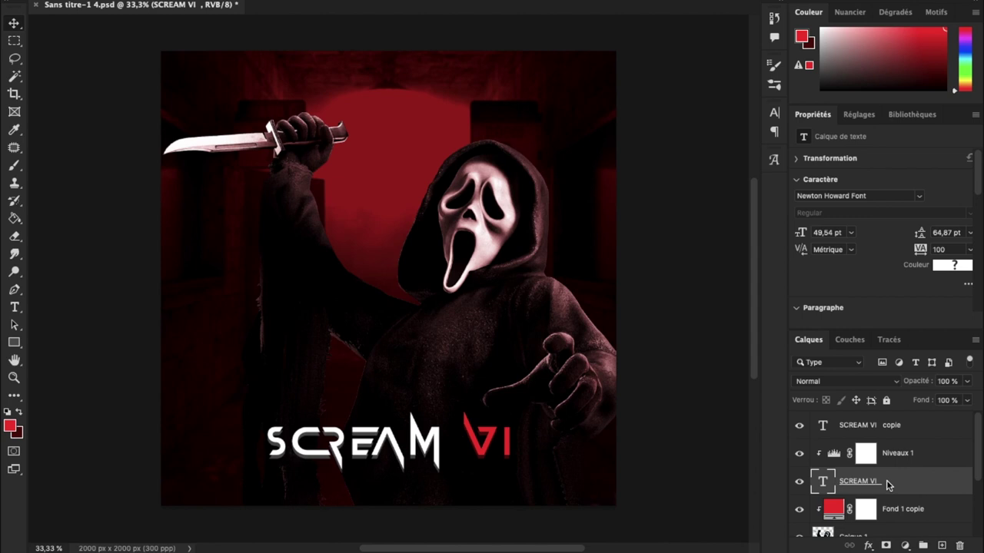
- Add a Brightness/Contrast adjustment above the Ghostface layer Calque 1
{"action": "scroll", "coordinate": [887, 484], "scroll_direction": "down", "scroll_amount": 1}
{"action": "scroll", "coordinate": [888, 484], "scroll_direction": "down", "scroll_amount": 2}
{"action": "scroll", "coordinate": [891, 484], "scroll_direction": "down", "scroll_amount": 1}
{"action": "scroll", "coordinate": [894, 484], "scroll_direction": "down", "scroll_amount": 1}
{"action": "scroll", "coordinate": [894, 484], "scroll_direction": "up", "scroll_amount": 1}
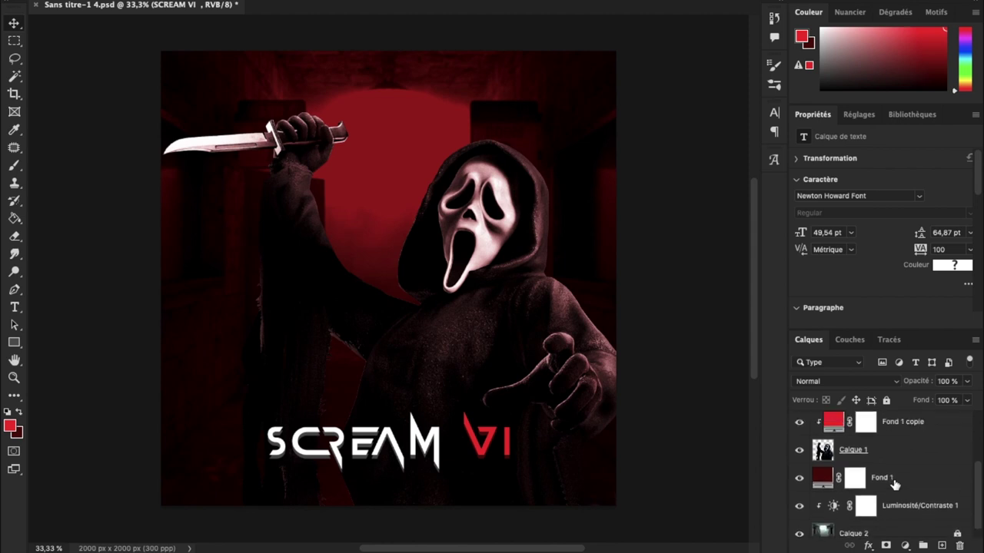
{"action": "scroll", "coordinate": [892, 481], "scroll_direction": "up", "scroll_amount": 1}
{"action": "scroll", "coordinate": [926, 472], "scroll_direction": "down", "scroll_amount": 1}
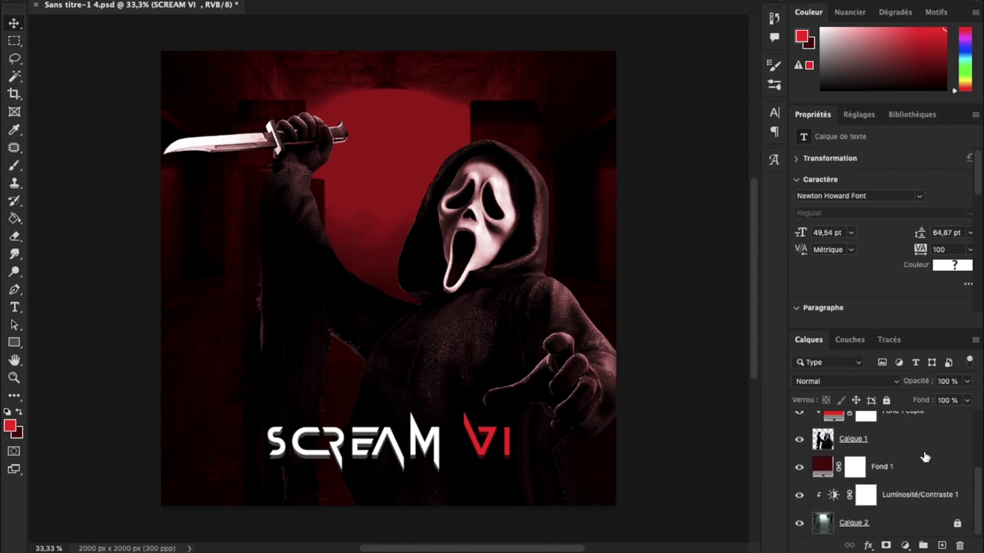
{"action": "scroll", "coordinate": [926, 464], "scroll_direction": "up", "scroll_amount": 3}
{"action": "left_click", "coordinate": [925, 493]}
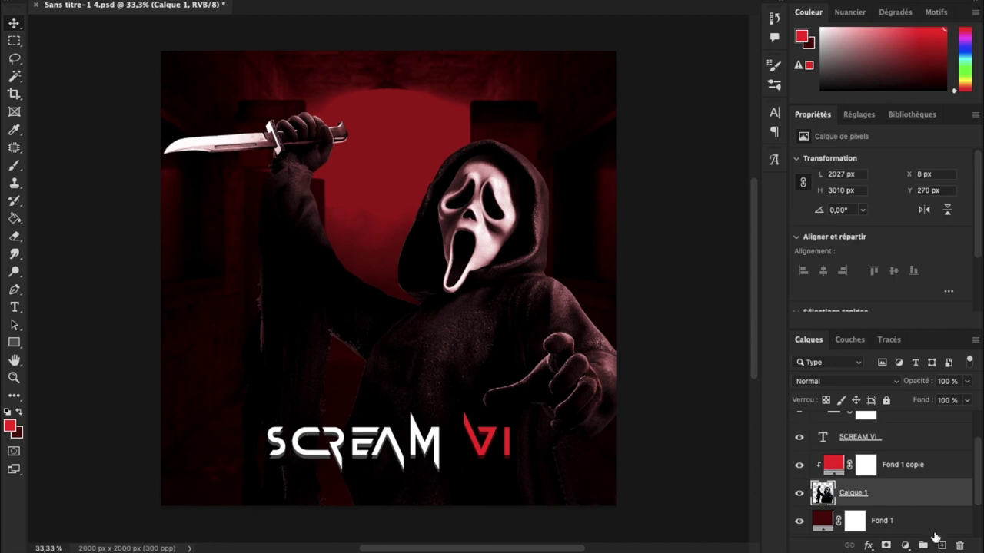
{"action": "left_click", "coordinate": [905, 544]}
{"action": "left_click", "coordinate": [933, 332]}
- Set that adjustment's contrast to 100 and brightness to 8
{"action": "left_click_drag", "start_coordinate": [880, 223], "coordinate": [981, 231]}
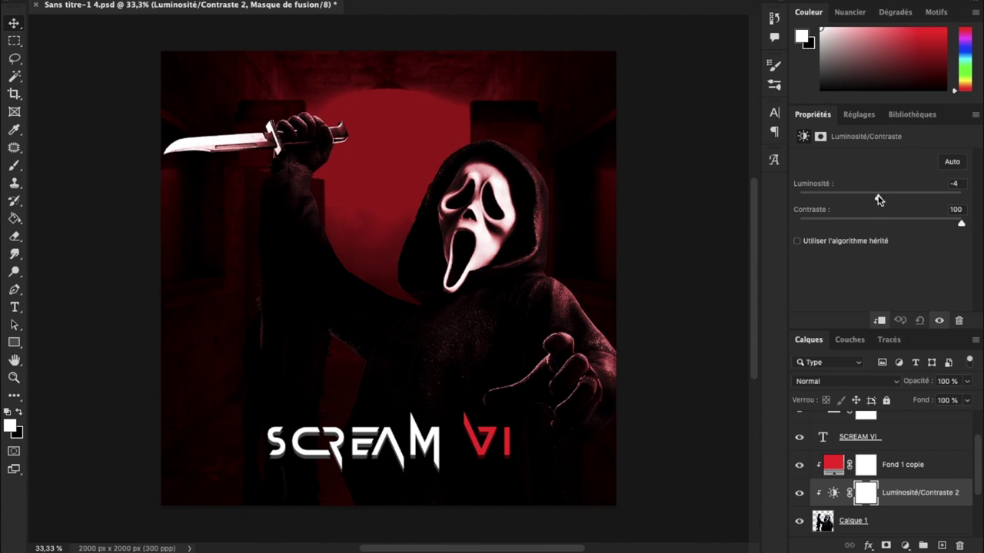
{"action": "left_click", "coordinate": [960, 182]}
{"action": "key", "text": "BackSpace"}
{"action": "type", "text": "8"}
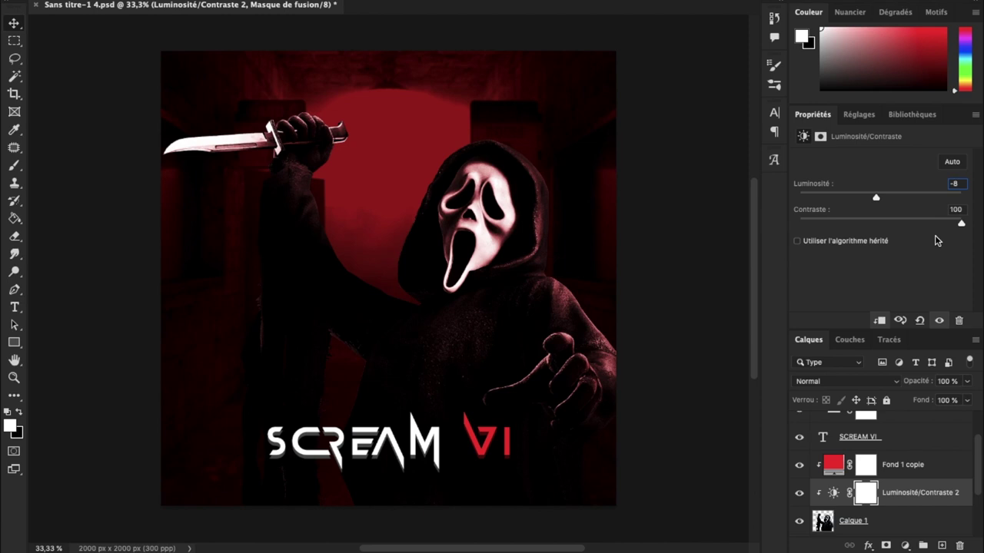
{"action": "left_click", "coordinate": [880, 199]}
{"action": "left_click_drag", "start_coordinate": [880, 200], "coordinate": [888, 201]}
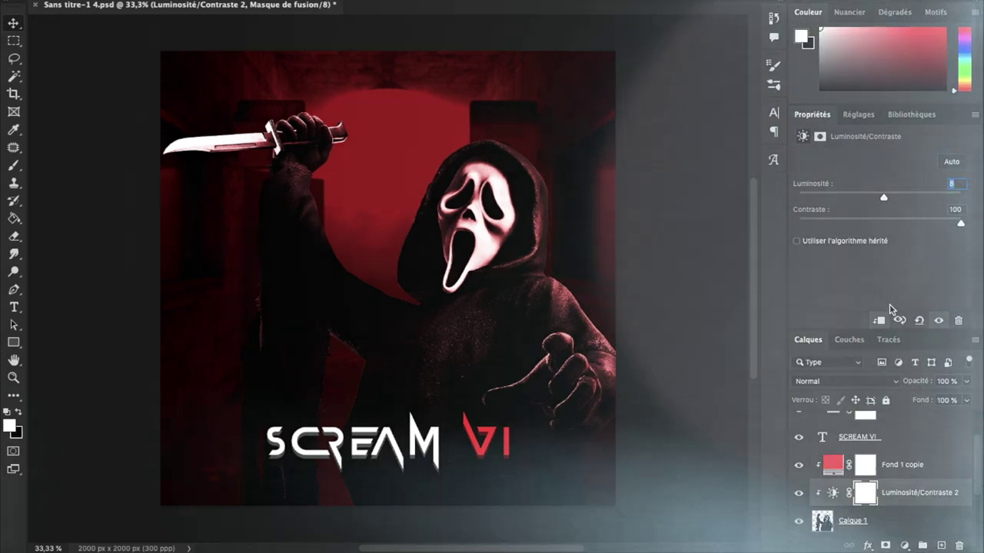
- Fill Ghostface's silhouette with dark red on Calque 3 and blend it as Lumière crue
{"action": "scroll", "coordinate": [634, 150], "scroll_direction": "down", "scroll_amount": 3}
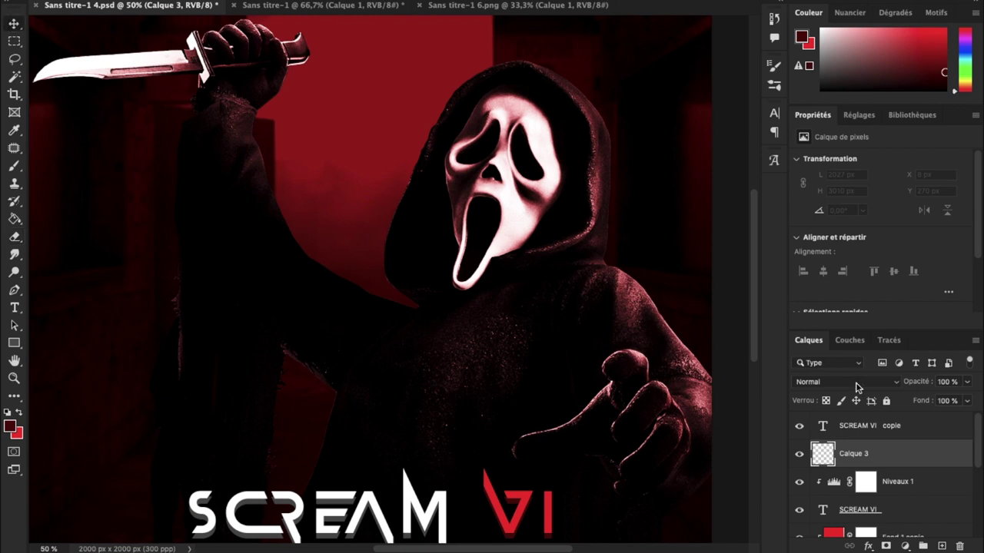
{"action": "scroll", "coordinate": [876, 445], "scroll_direction": "down", "scroll_amount": 2}
{"action": "scroll", "coordinate": [876, 446], "scroll_direction": "down", "scroll_amount": 3}
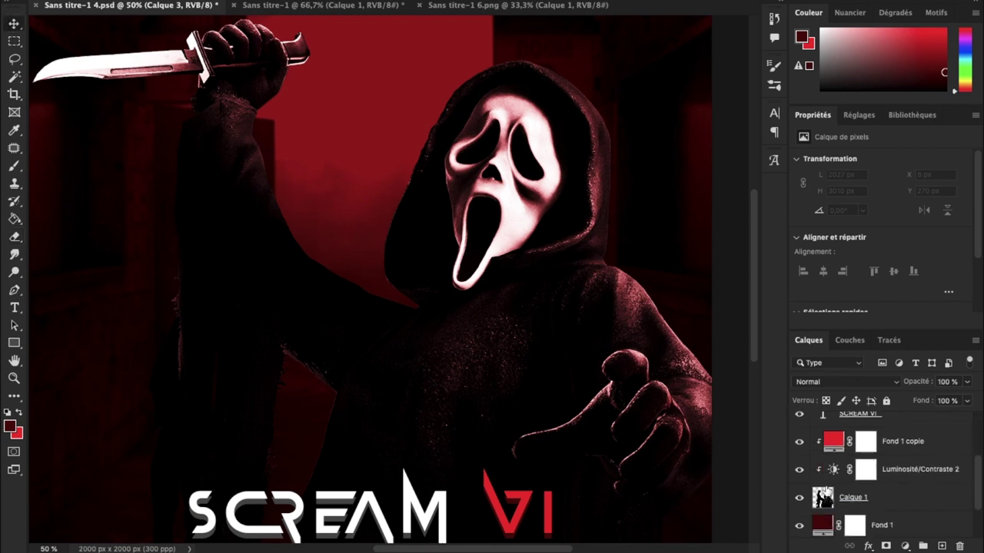
{"action": "left_click", "coordinate": [822, 498], "text": "ctrl"}
{"action": "scroll", "coordinate": [876, 461], "scroll_direction": "up", "scroll_amount": 3}
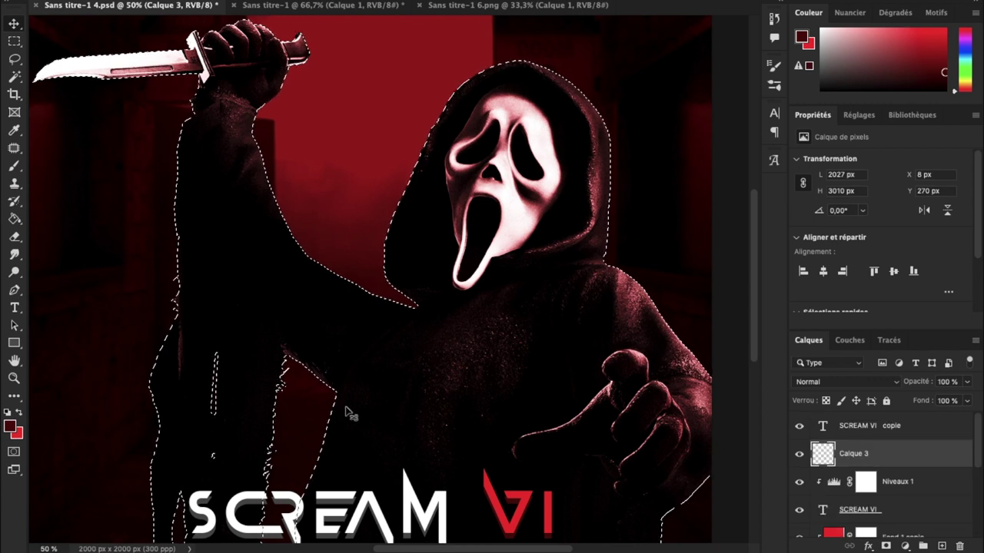
{"action": "key", "text": "g"}
{"action": "left_click", "coordinate": [359, 321]}
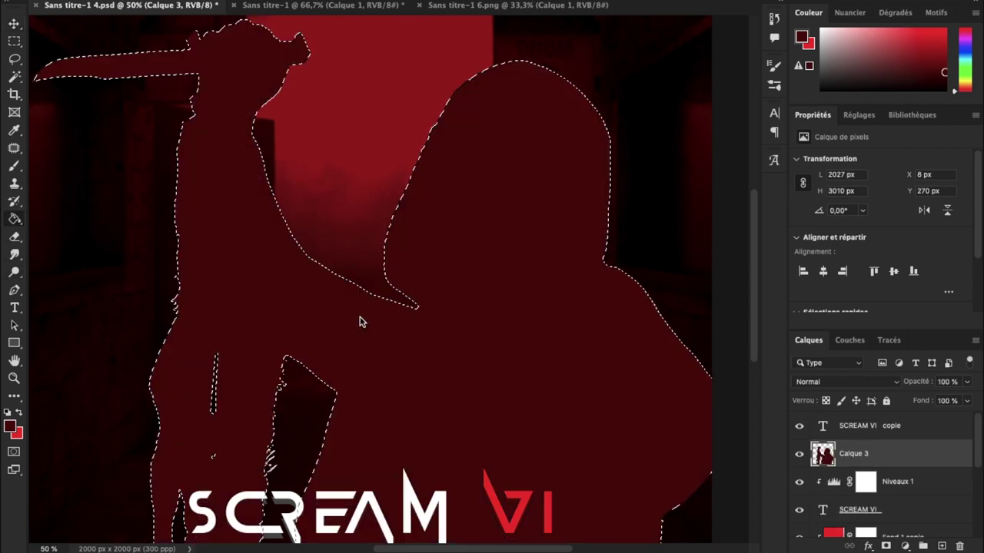
{"action": "key", "text": "ctrl+d"}
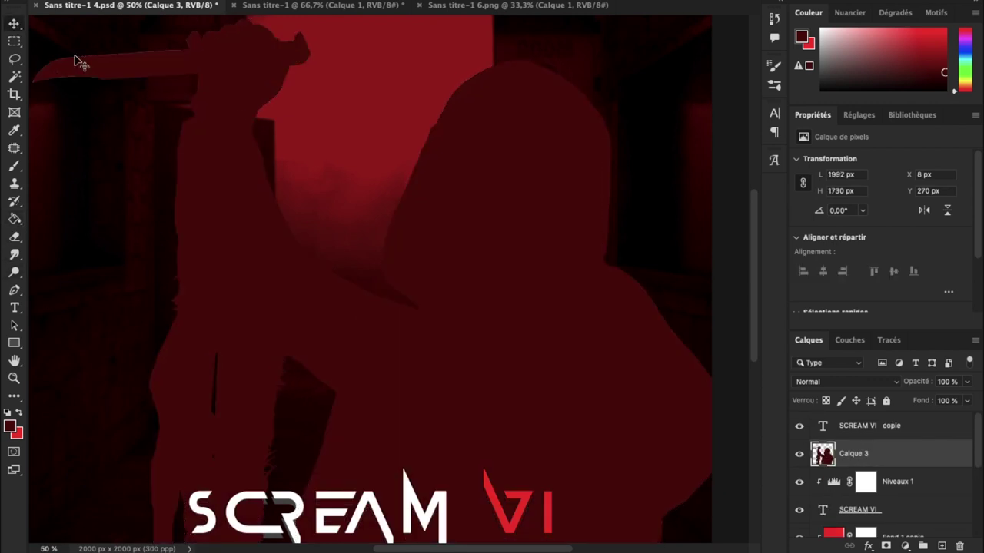
{"action": "left_click", "coordinate": [841, 382]}
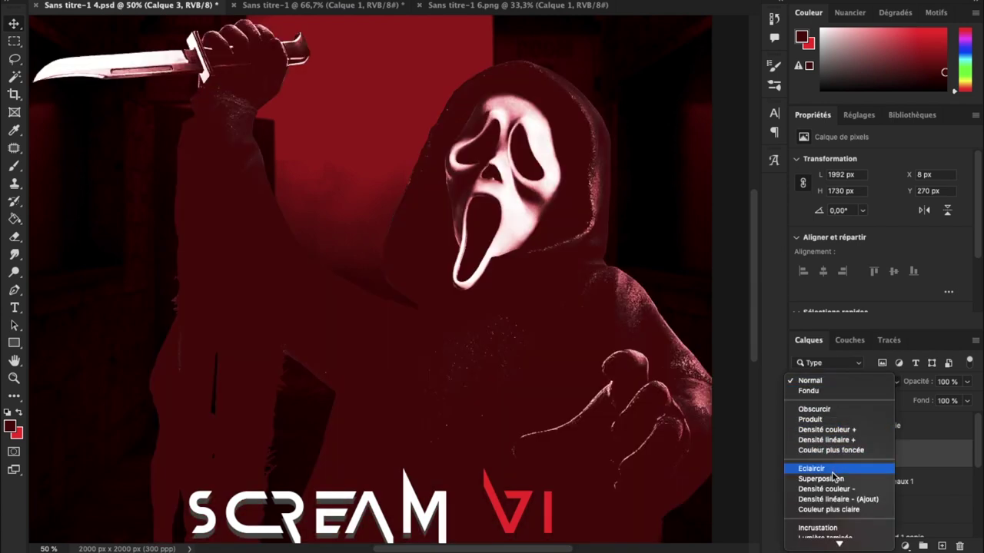
{"action": "scroll", "coordinate": [822, 535], "scroll_direction": "down", "scroll_amount": 3}
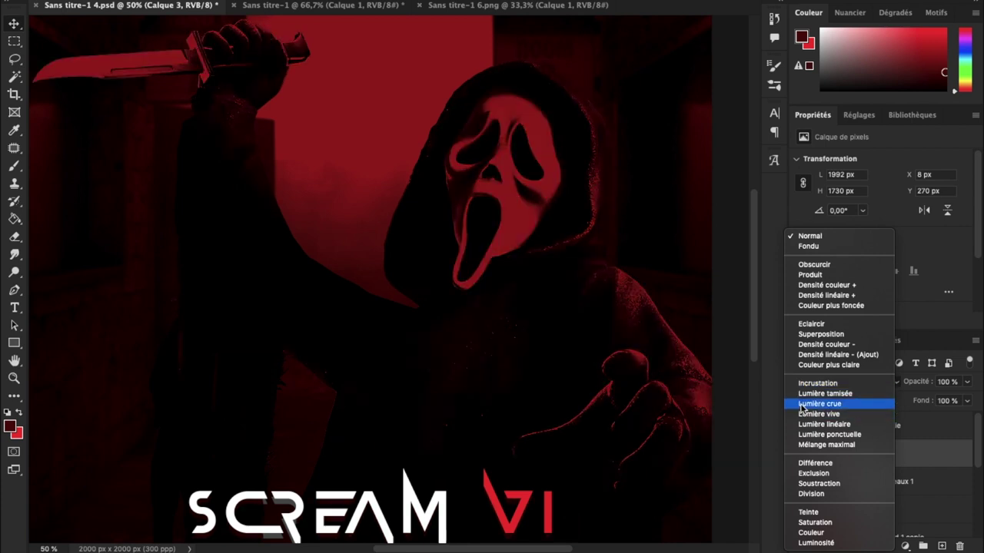
{"action": "key", "text": "Escape"}
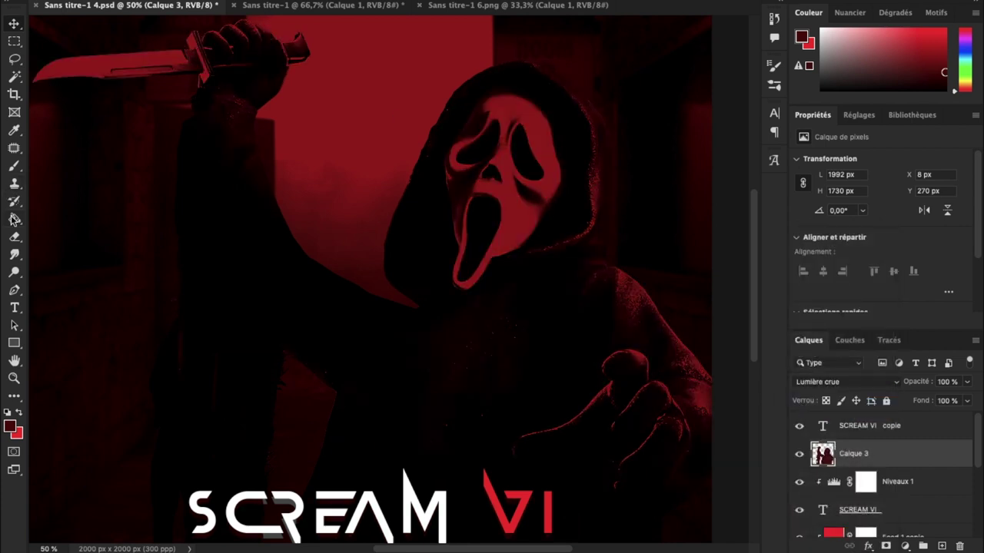
- Try erasing the overlay over the mask and knife hand, then undo those strokes
{"action": "left_click", "coordinate": [13, 237]}
{"action": "key", "text": "ctrl+minus"}
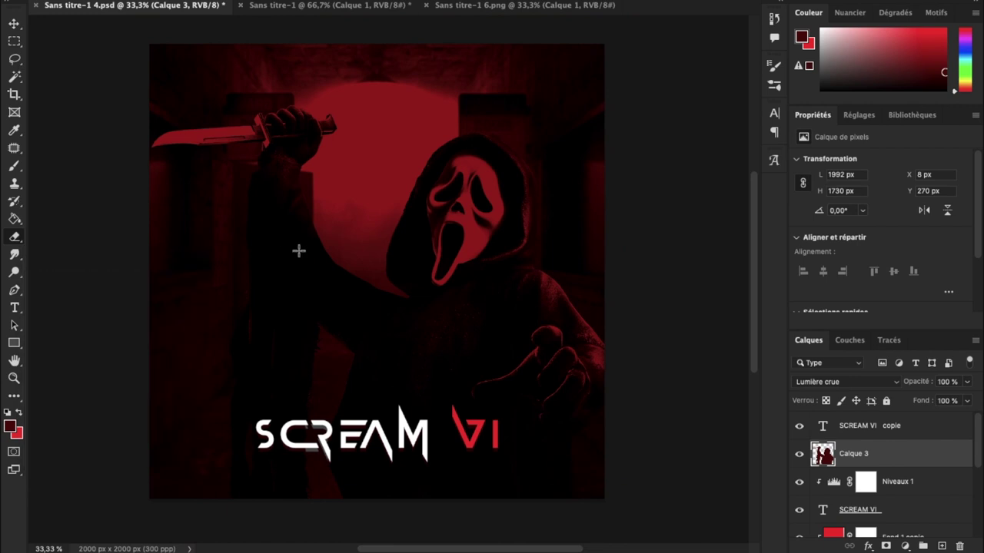
{"action": "right_click", "coordinate": [300, 252]}
{"action": "left_click_drag", "start_coordinate": [454, 284], "coordinate": [430, 283]}
{"action": "key", "text": "Return"}
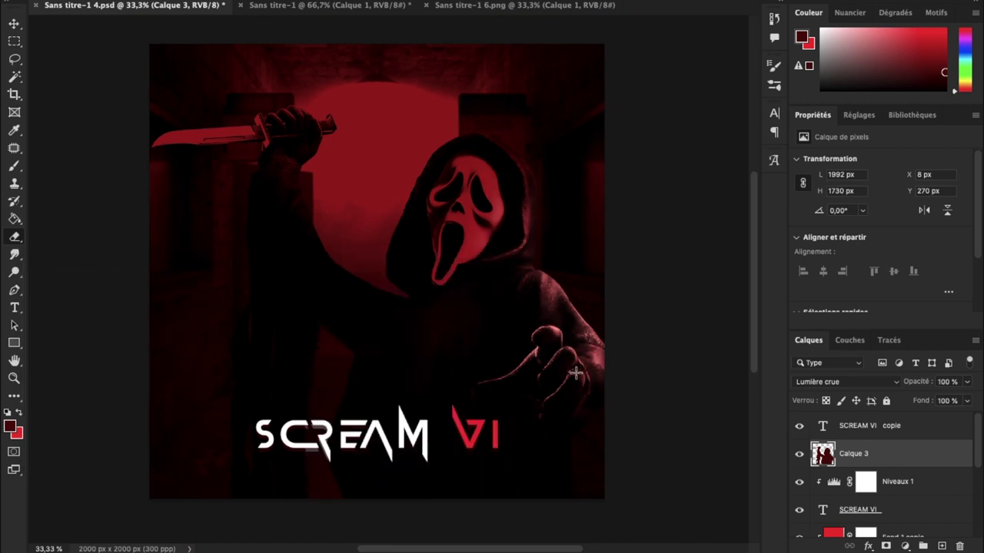
{"action": "mouse_move", "coordinate": [492, 192]}
{"action": "left_mouse_down"}
{"action": "mouse_move", "coordinate": [509, 165]}
{"action": "mouse_move", "coordinate": [436, 274]}
{"action": "left_mouse_up"}
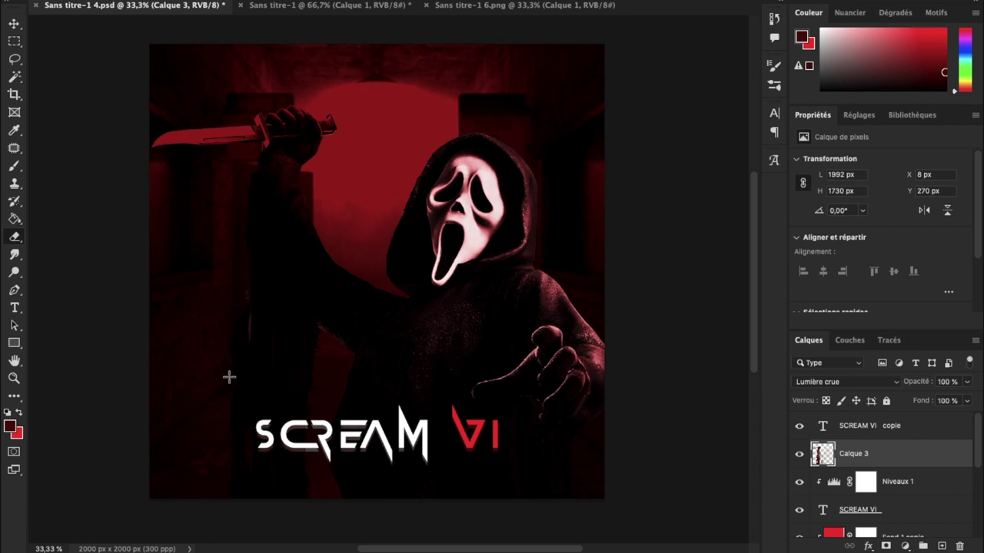
{"action": "left_click_drag", "start_coordinate": [285, 261], "coordinate": [246, 225]}
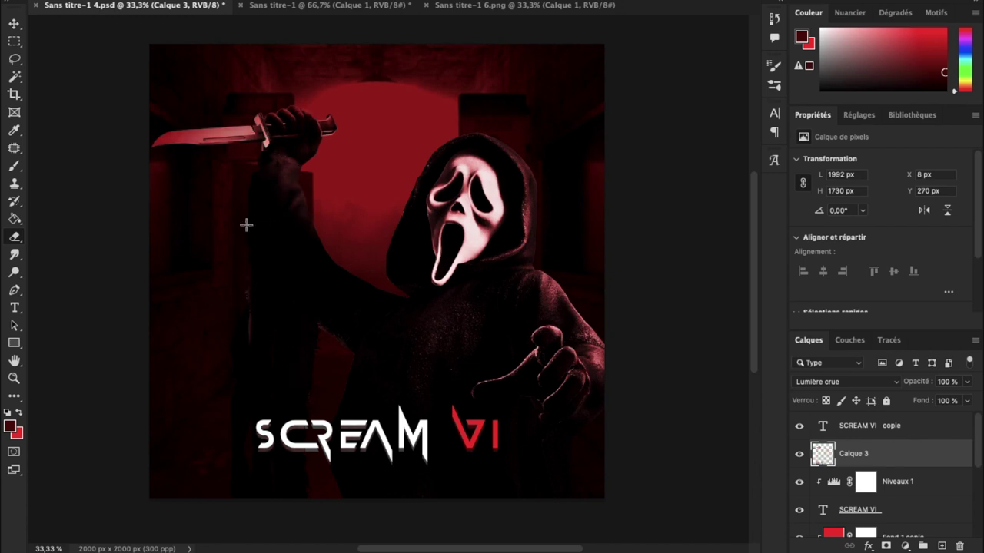
{"action": "right_click", "coordinate": [246, 228]}
{"action": "key", "text": "Escape"}
{"action": "key", "text": "ctrl+z"}
{"action": "key", "text": "ctrl+z"}
{"action": "key", "text": "ctrl+z"}
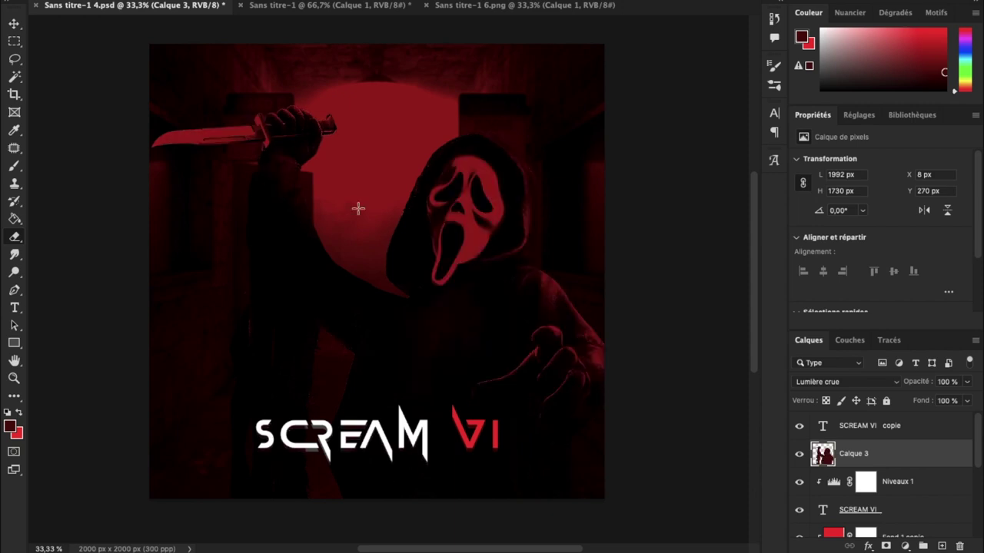
- Erase the red overlay from the mask, face and raised arm with a 193 px eraser
{"action": "right_click", "coordinate": [358, 208]}
{"action": "left_click_drag", "start_coordinate": [509, 246], "coordinate": [504, 243]}
{"action": "key", "text": "Escape"}
{"action": "left_click_drag", "start_coordinate": [530, 170], "coordinate": [537, 361]}
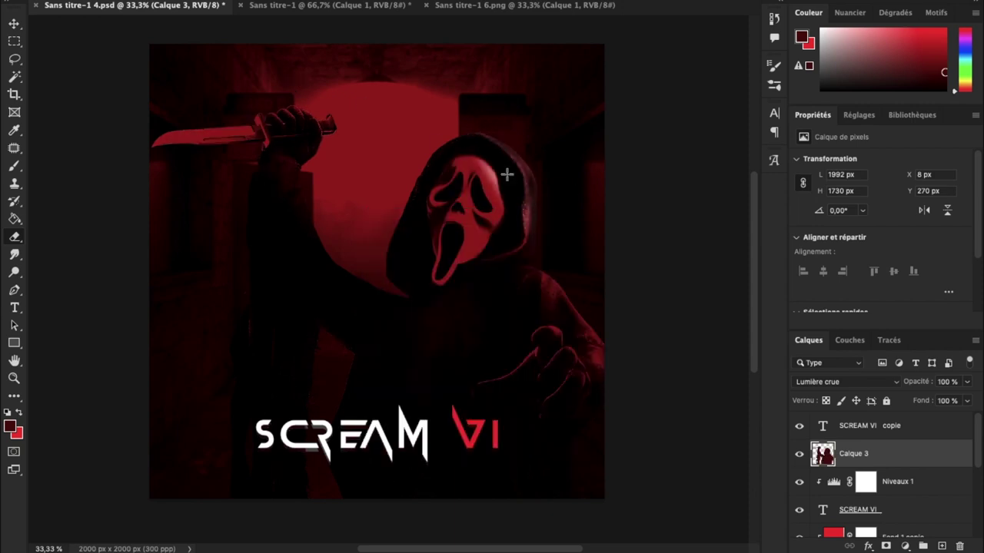
{"action": "mouse_move", "coordinate": [473, 173]}
{"action": "left_mouse_down"}
{"action": "mouse_move", "coordinate": [461, 231]}
{"action": "mouse_move", "coordinate": [432, 194]}
{"action": "left_mouse_up"}
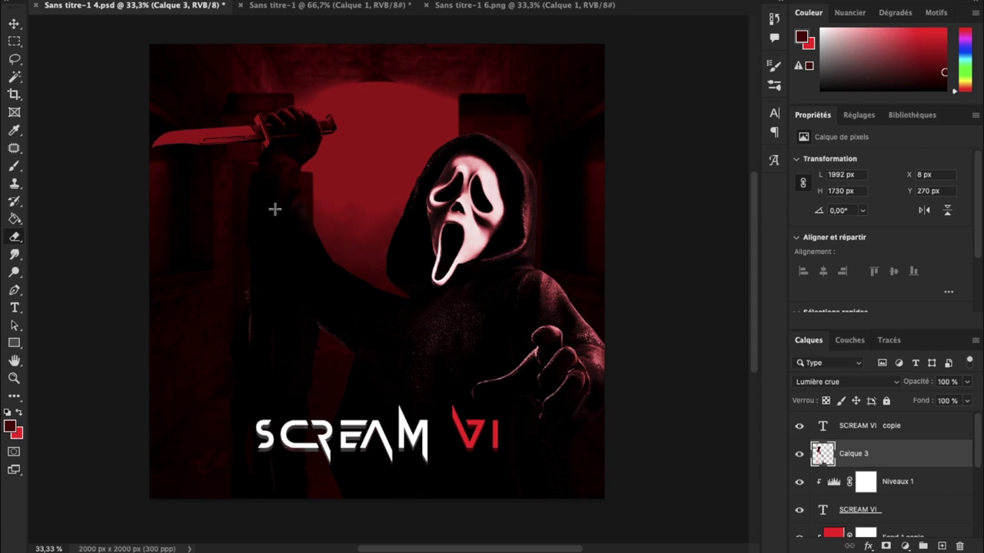
{"action": "left_click_drag", "start_coordinate": [275, 208], "coordinate": [306, 202]}
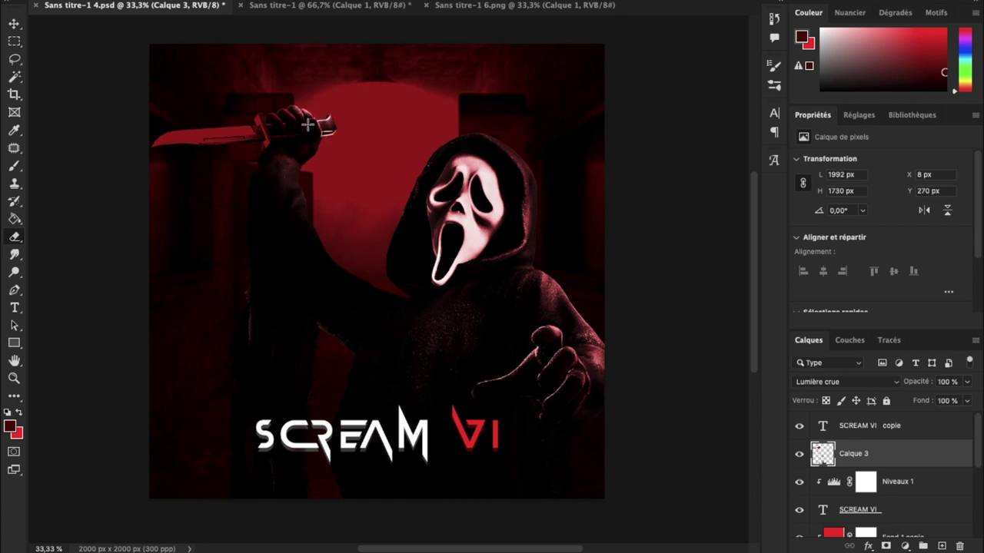
- Zoom in and erase Calque 3's overlay over the knife's crossguard, then zoom back out
{"action": "key", "text": "ctrl+plus"}
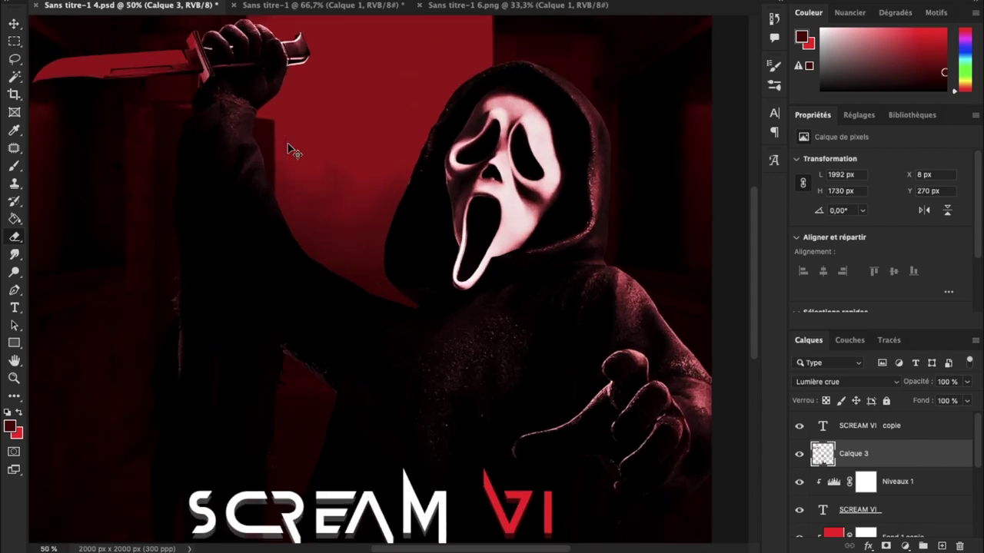
{"action": "key", "text": "ctrl+plus"}
{"action": "key", "text": "ctrl+plus"}
{"action": "scroll", "coordinate": [268, 297], "scroll_direction": "up", "scroll_amount": 5}
{"action": "scroll", "coordinate": [268, 297], "scroll_direction": "left", "scroll_amount": 4}
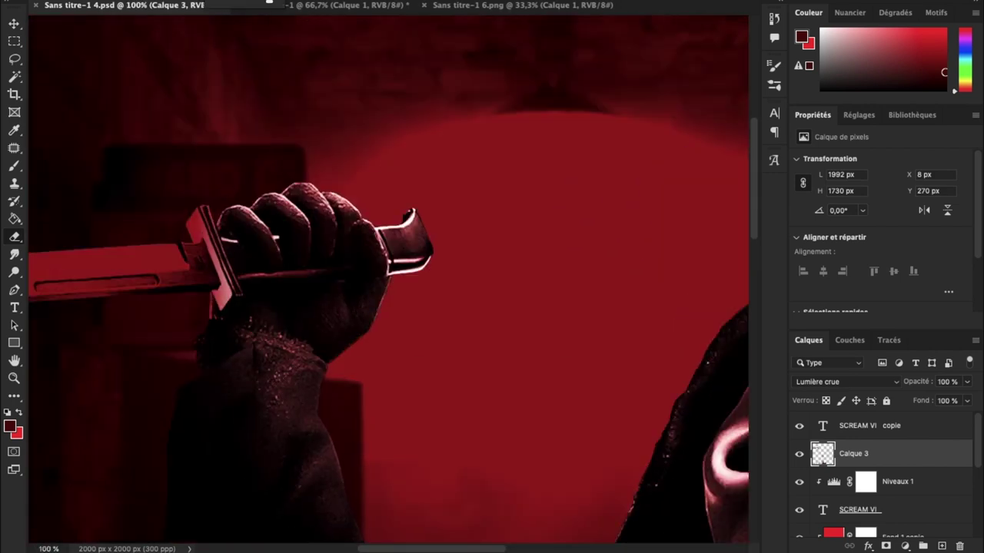
{"action": "scroll", "coordinate": [424, 99], "scroll_direction": "down", "scroll_amount": 4}
{"action": "scroll", "coordinate": [424, 99], "scroll_direction": "right", "scroll_amount": 8}
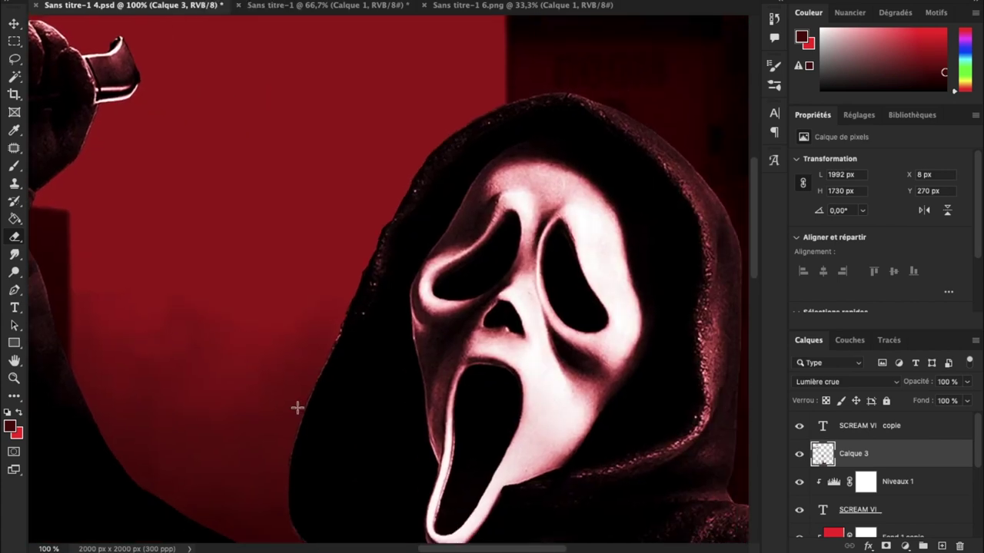
{"action": "scroll", "coordinate": [297, 407], "scroll_direction": "left", "scroll_amount": 8}
{"action": "scroll", "coordinate": [297, 406], "scroll_direction": "up", "scroll_amount": 1}
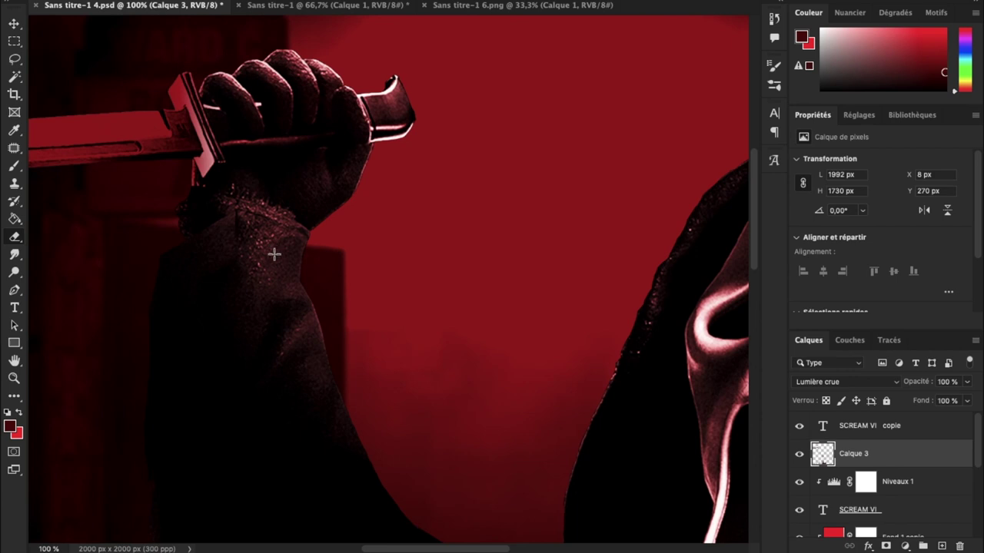
{"action": "mouse_move", "coordinate": [264, 44]}
{"action": "left_mouse_down"}
{"action": "mouse_move", "coordinate": [268, 91]}
{"action": "mouse_move", "coordinate": [214, 79]}
{"action": "left_mouse_up"}
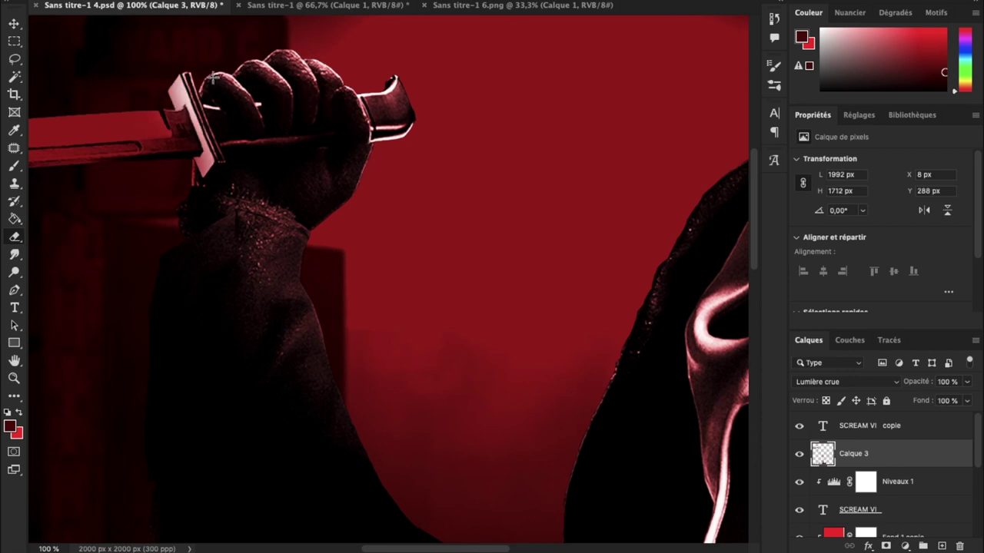
{"action": "key", "text": "ctrl+minus"}
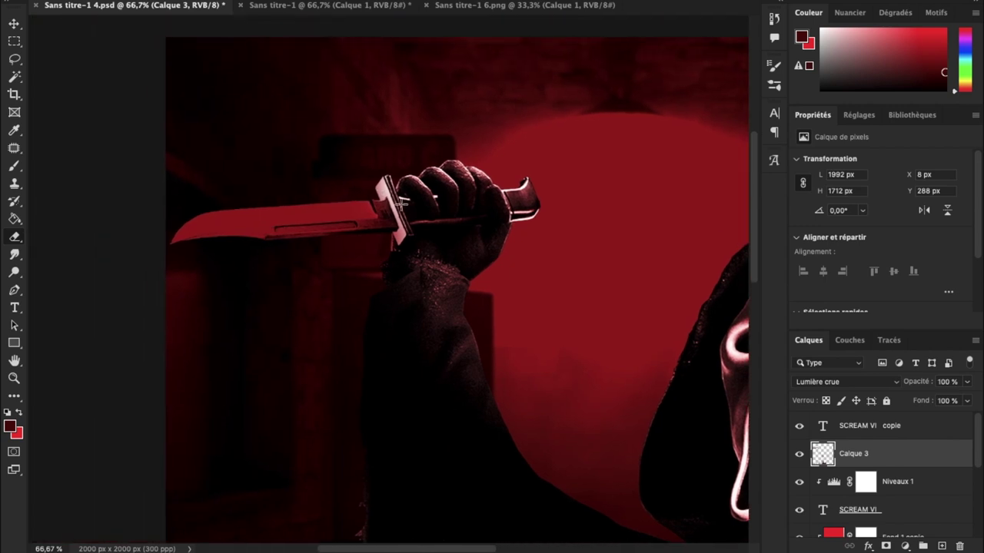
{"action": "key", "text": "ctrl+minus"}
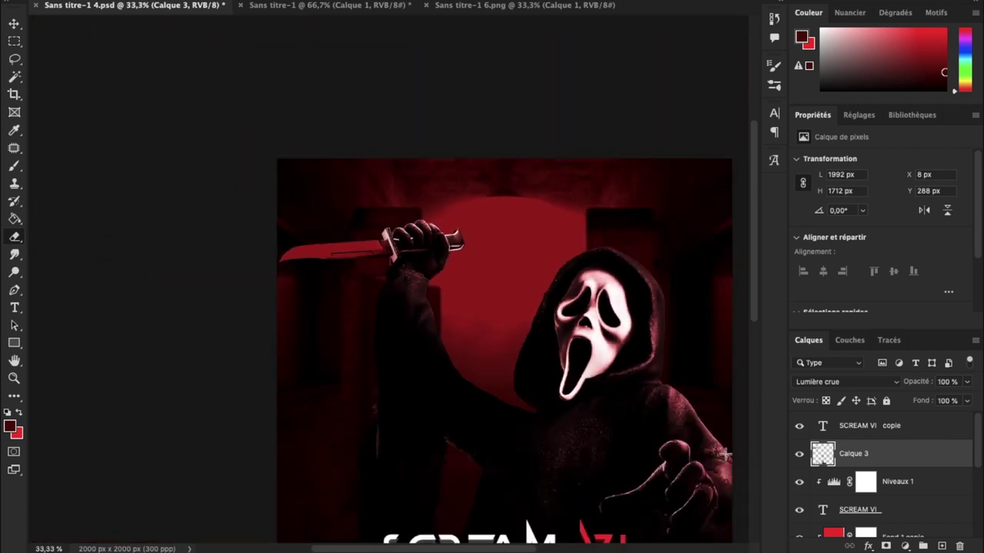
{"action": "scroll", "coordinate": [652, 378], "scroll_direction": "down", "scroll_amount": 5}
- Load the knife blade outline as a selection to inspect it, then deselect
{"action": "right_click", "coordinate": [567, 328]}
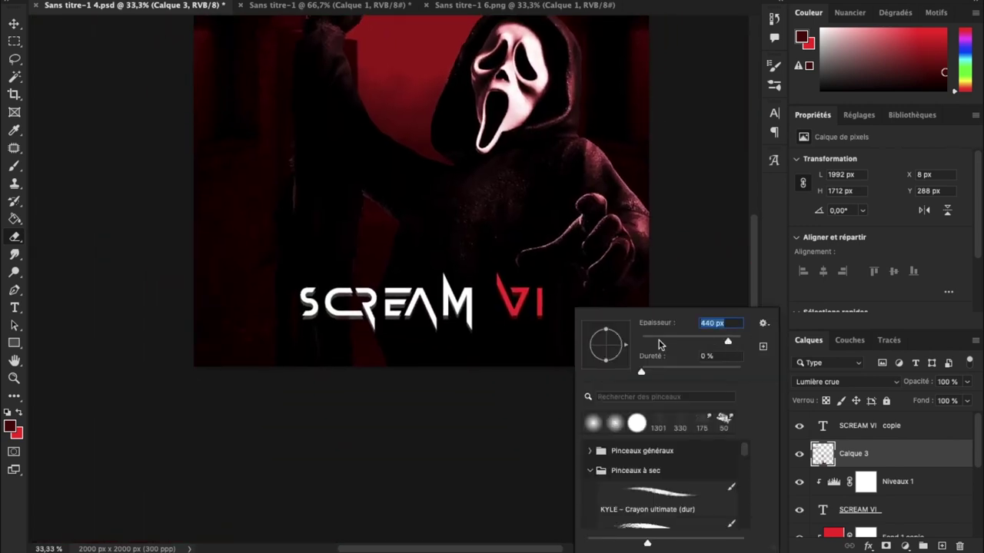
{"action": "key", "text": "Return"}
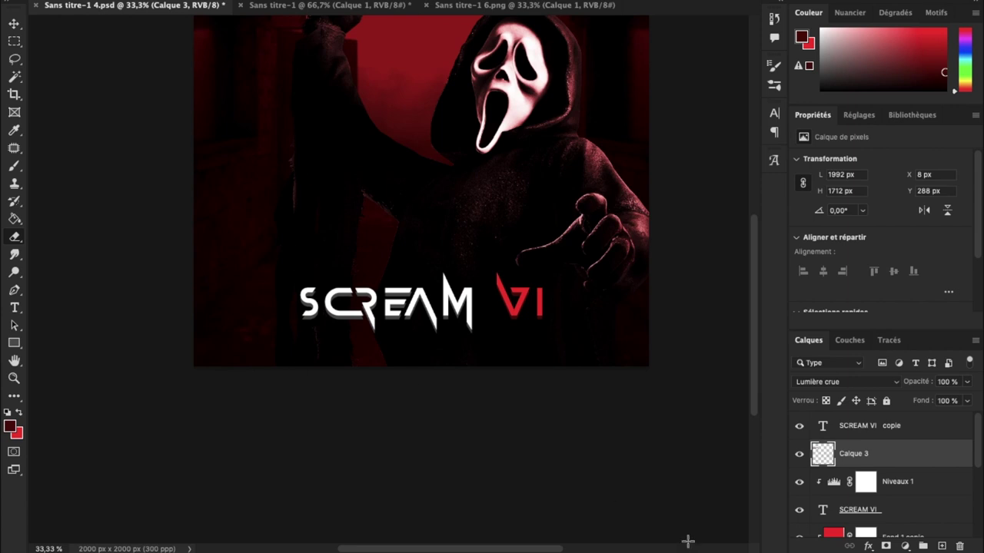
{"action": "scroll", "coordinate": [428, 316], "scroll_direction": "up", "scroll_amount": 3}
{"action": "scroll", "coordinate": [428, 316], "scroll_direction": "left", "scroll_amount": 5}
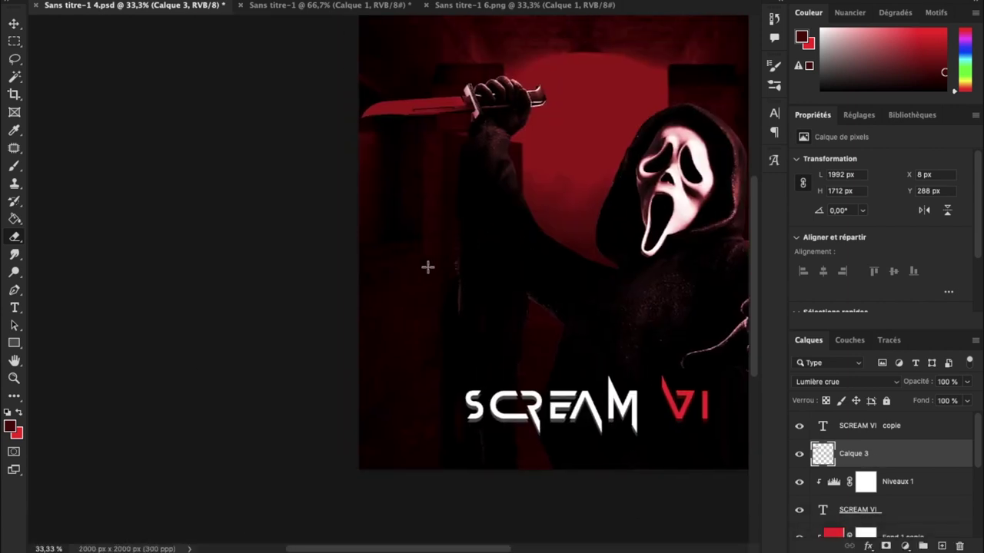
{"action": "left_click", "coordinate": [837, 455], "text": "ctrl"}
{"action": "left_click", "coordinate": [823, 459], "text": "ctrl"}
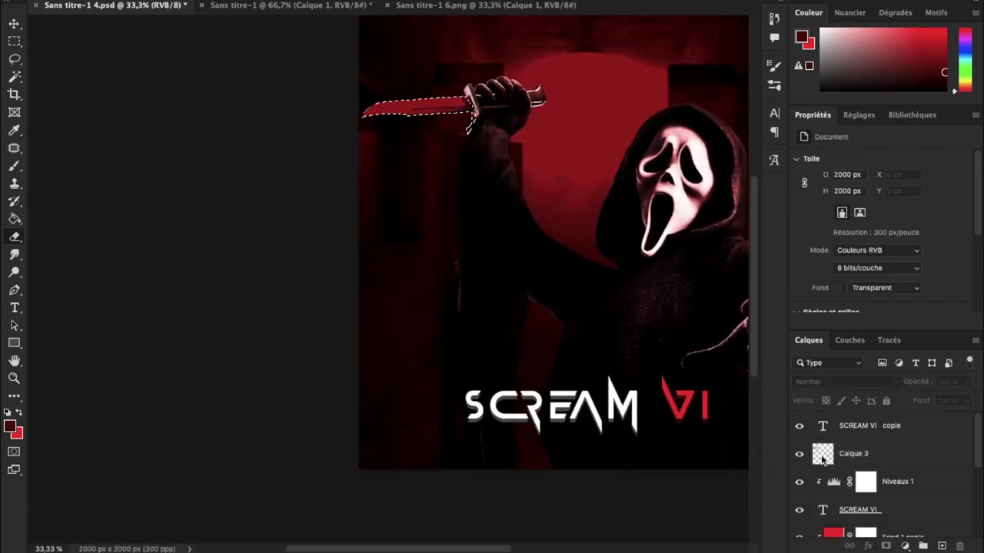
{"action": "key", "text": "ctrl+1"}
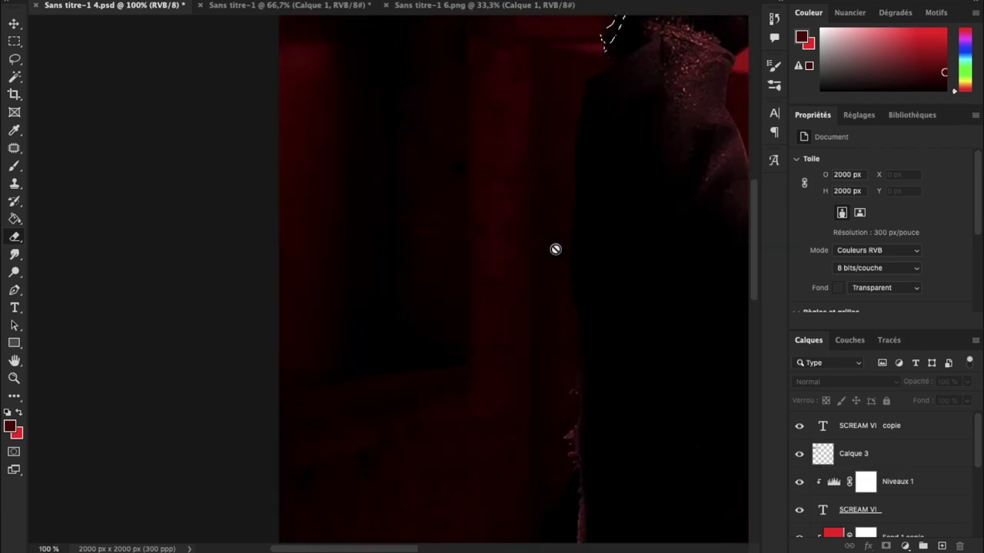
{"action": "scroll", "coordinate": [555, 248], "scroll_direction": "up", "scroll_amount": 3}
{"action": "scroll", "coordinate": [556, 248], "scroll_direction": "left", "scroll_amount": 2}
{"action": "key", "text": "ctrl+d"}
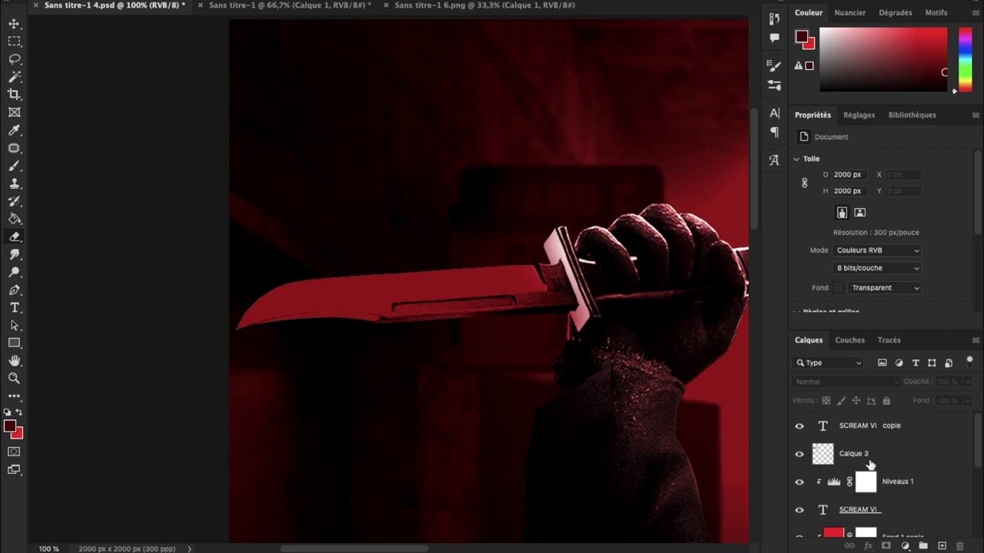
- On Calque 3, erase below the knife guard with a 64 px, 0% hardness eraser
{"action": "left_click", "coordinate": [867, 460]}
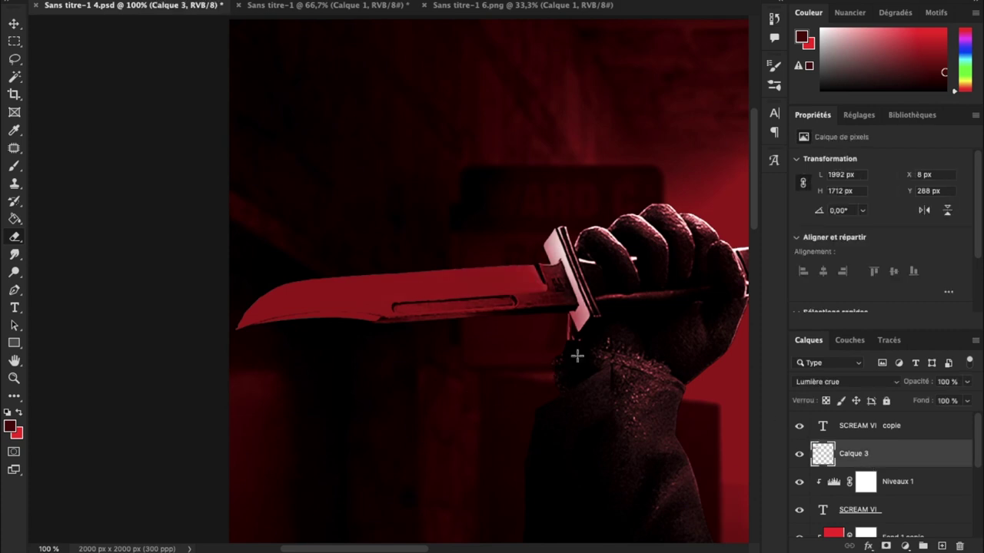
{"action": "right_click", "coordinate": [577, 356]}
{"action": "left_click_drag", "start_coordinate": [706, 338], "coordinate": [723, 342]}
{"action": "left_click", "coordinate": [555, 347]}
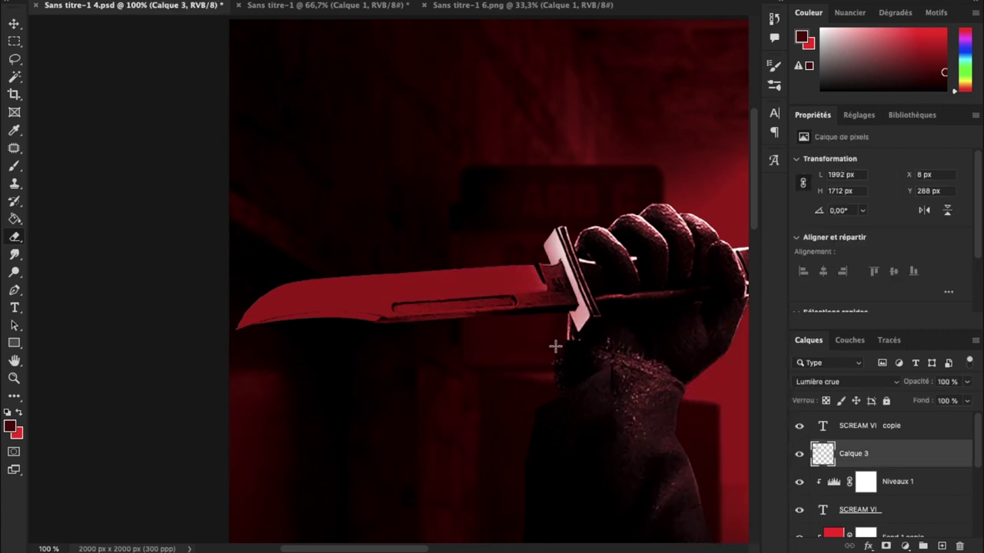
{"action": "right_click", "coordinate": [600, 335]}
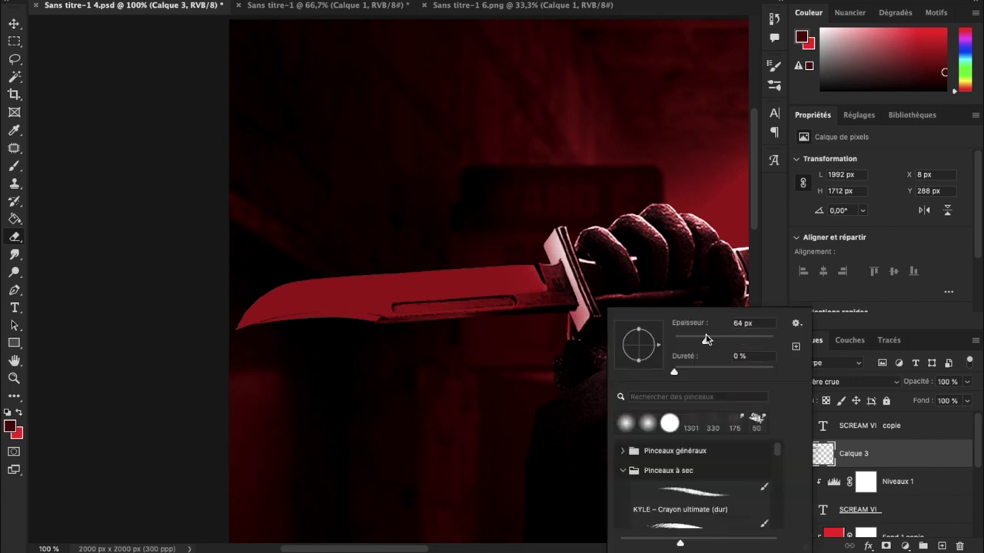
{"action": "left_click", "coordinate": [597, 347]}
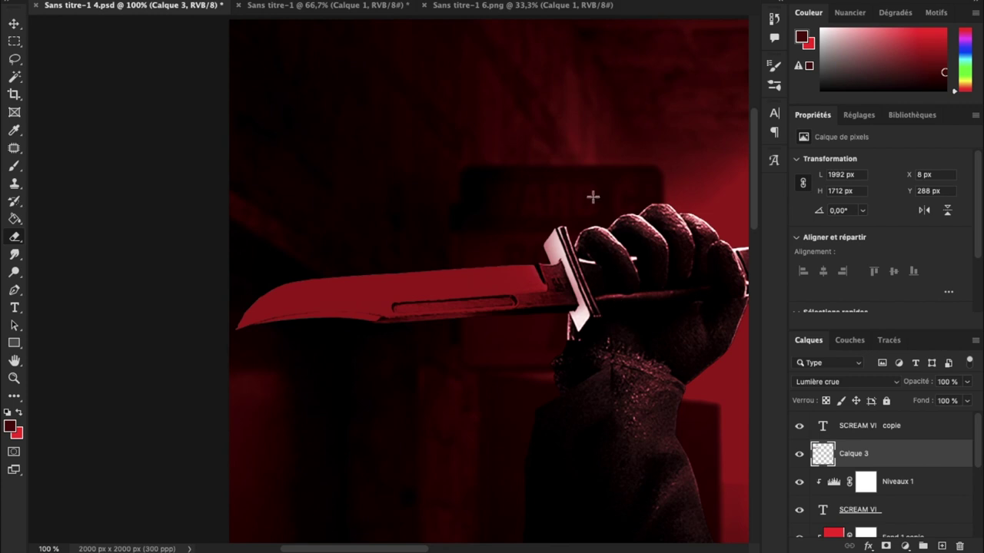
{"action": "left_click_drag", "start_coordinate": [585, 245], "coordinate": [588, 270]}
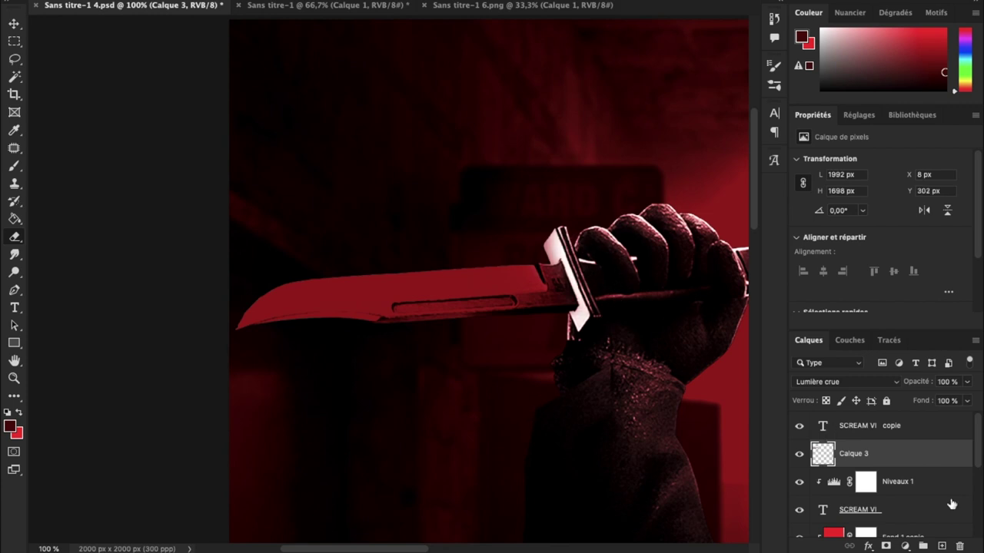
- Set Calque 3's Blend If to Rouge with this layer's white slider at 145
{"action": "left_click", "coordinate": [866, 546]}
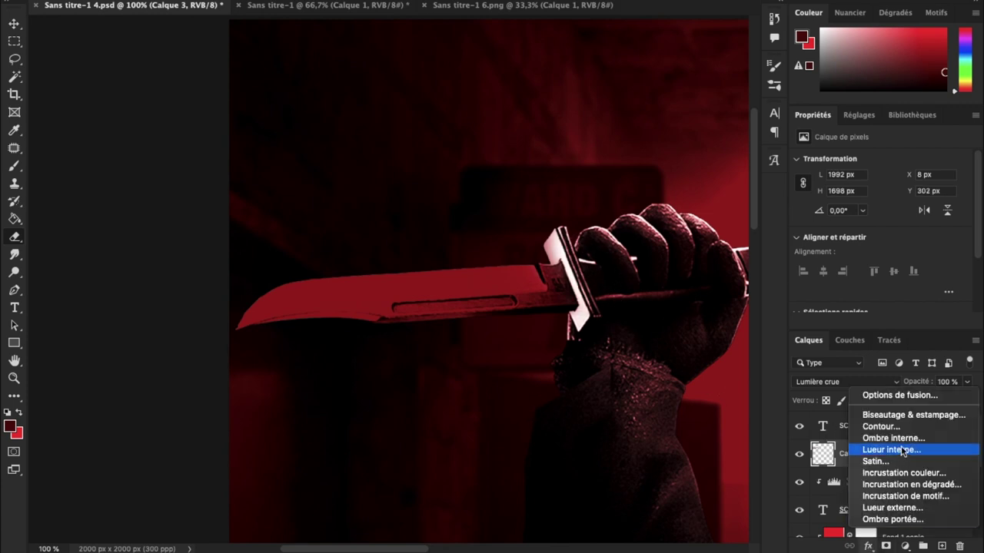
{"action": "left_click", "coordinate": [879, 391]}
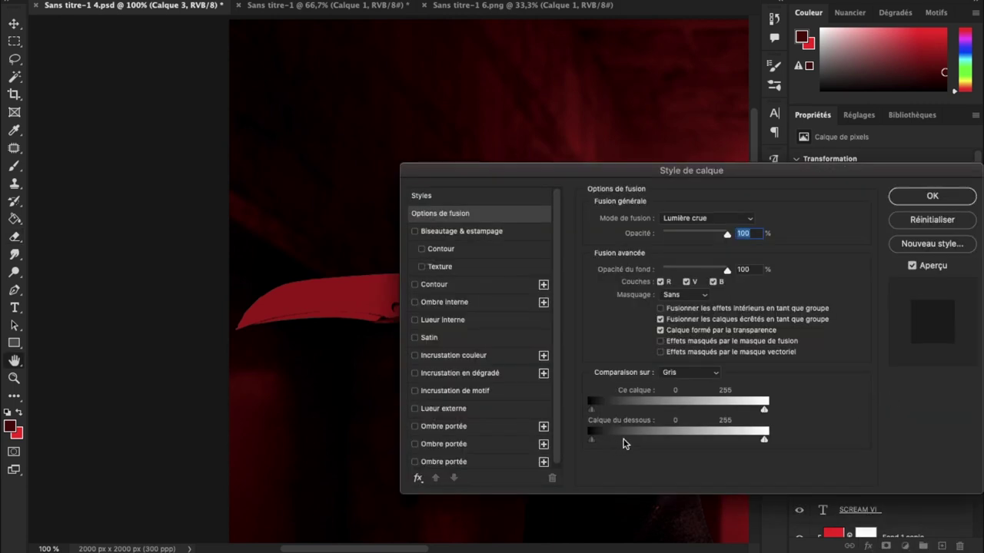
{"action": "left_click", "coordinate": [681, 375]}
{"action": "left_click", "coordinate": [680, 388]}
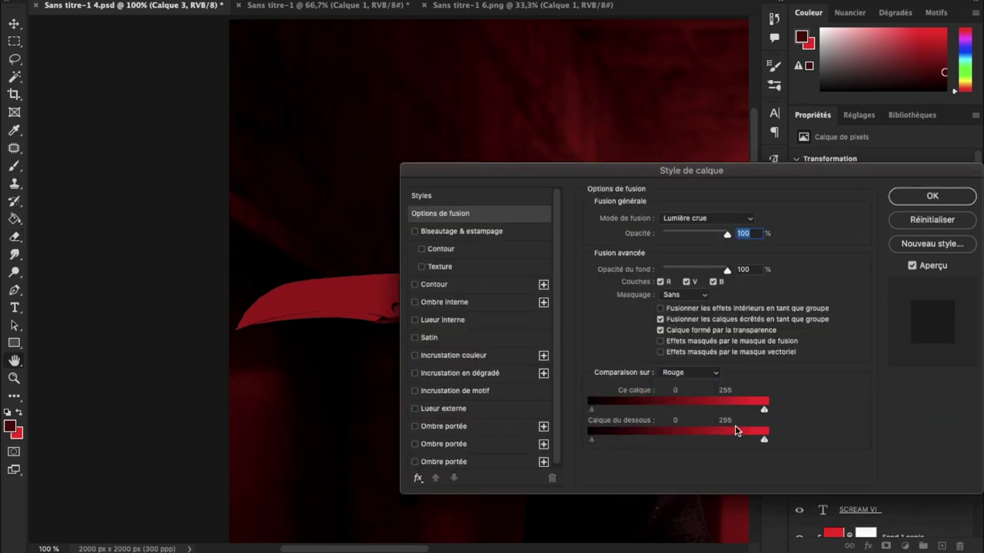
{"action": "mouse_move", "coordinate": [757, 415]}
{"action": "left_mouse_down"}
{"action": "mouse_move", "coordinate": [665, 410]}
{"action": "mouse_move", "coordinate": [764, 409]}
{"action": "left_mouse_up"}
{"action": "left_click_drag", "start_coordinate": [764, 412], "coordinate": [690, 413]}
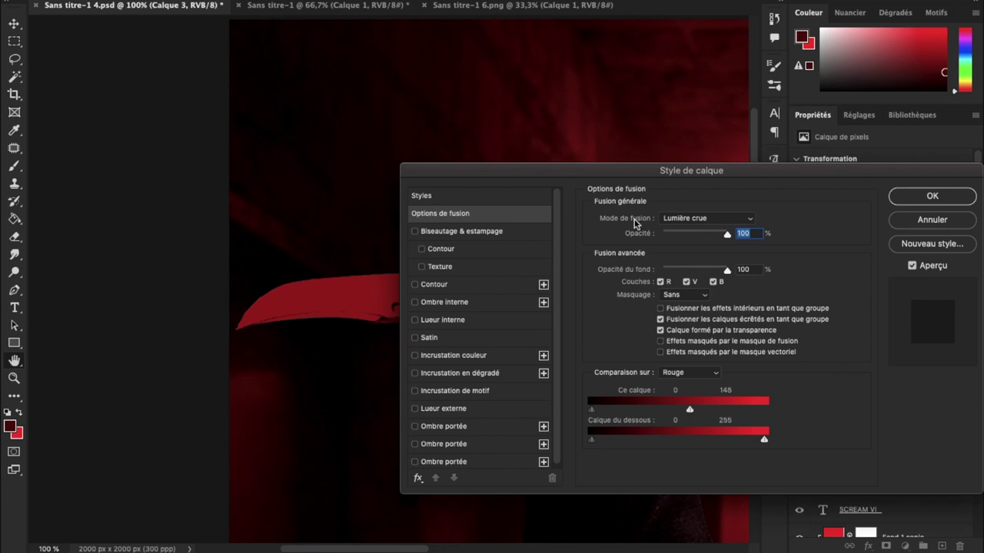
- Split the underlying layer's white slider to 252/255 so the knife blade shows pale
{"action": "left_click_drag", "start_coordinate": [596, 170], "coordinate": [773, 139]}
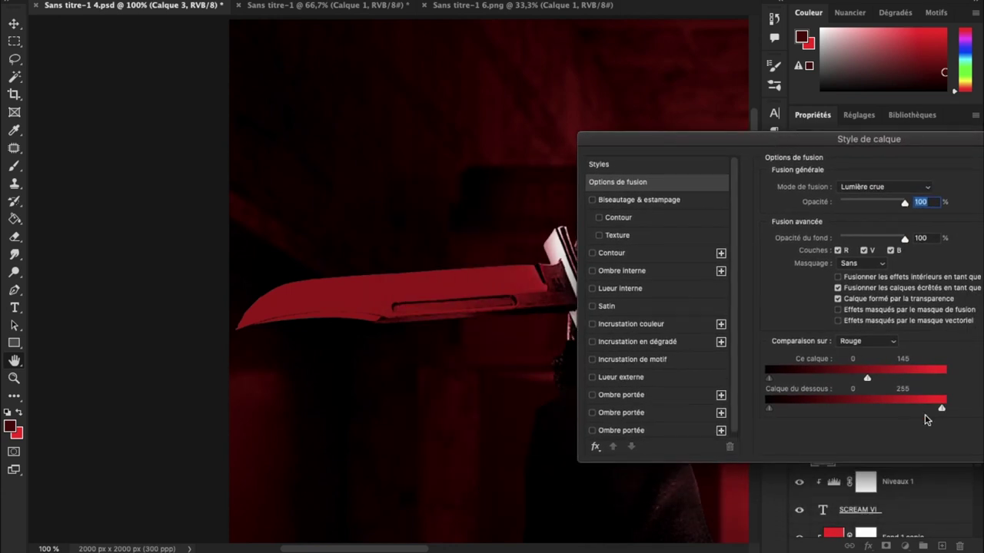
{"action": "mouse_move", "coordinate": [942, 408]}
{"action": "left_mouse_down"}
{"action": "mouse_move", "coordinate": [929, 415]}
{"action": "mouse_move", "coordinate": [942, 417]}
{"action": "left_mouse_up"}
{"action": "left_click_drag", "start_coordinate": [943, 412], "coordinate": [940, 413]}
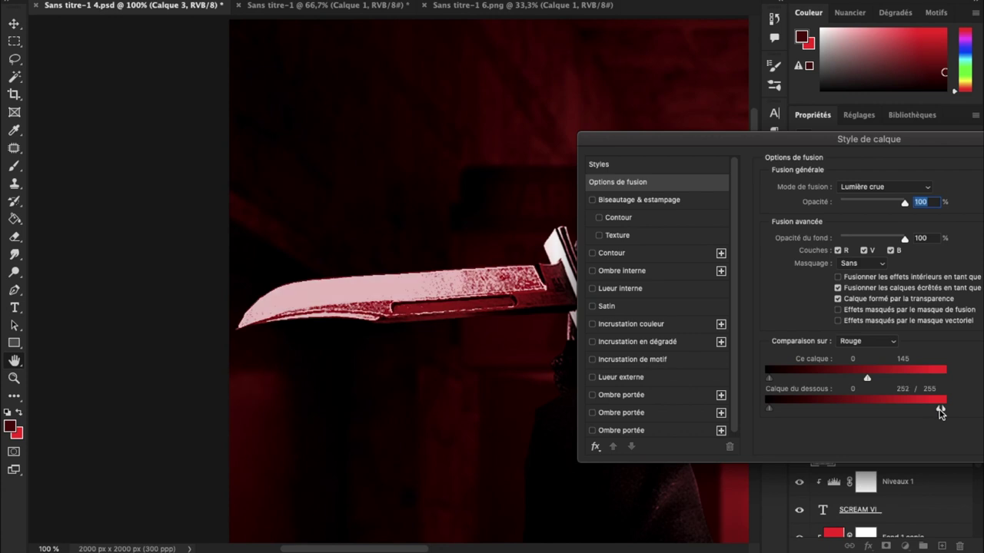
{"action": "key", "text": "ctrl+minus"}
{"action": "key", "text": "ctrl+minus"}
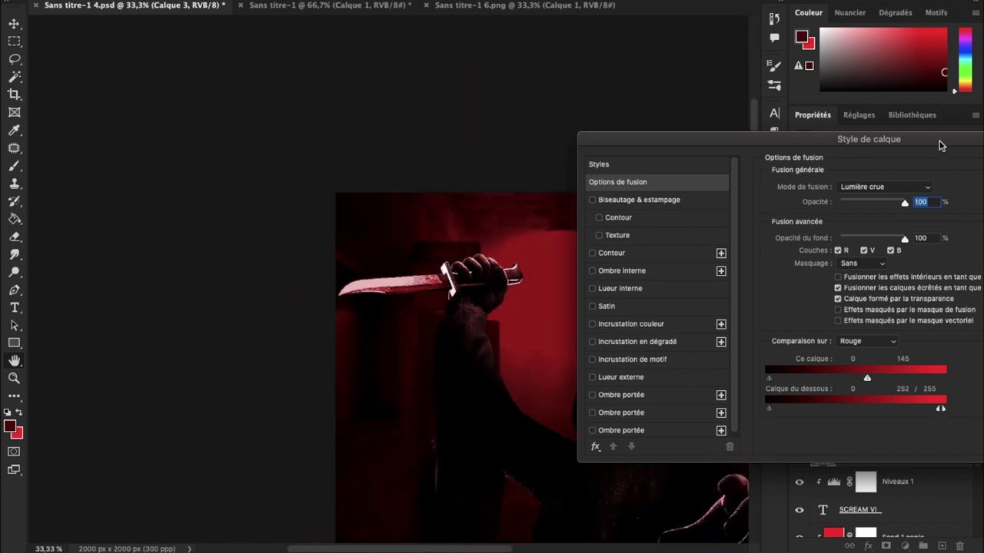
{"action": "left_click_drag", "start_coordinate": [941, 145], "coordinate": [801, 145]}
{"action": "left_click", "coordinate": [956, 158]}
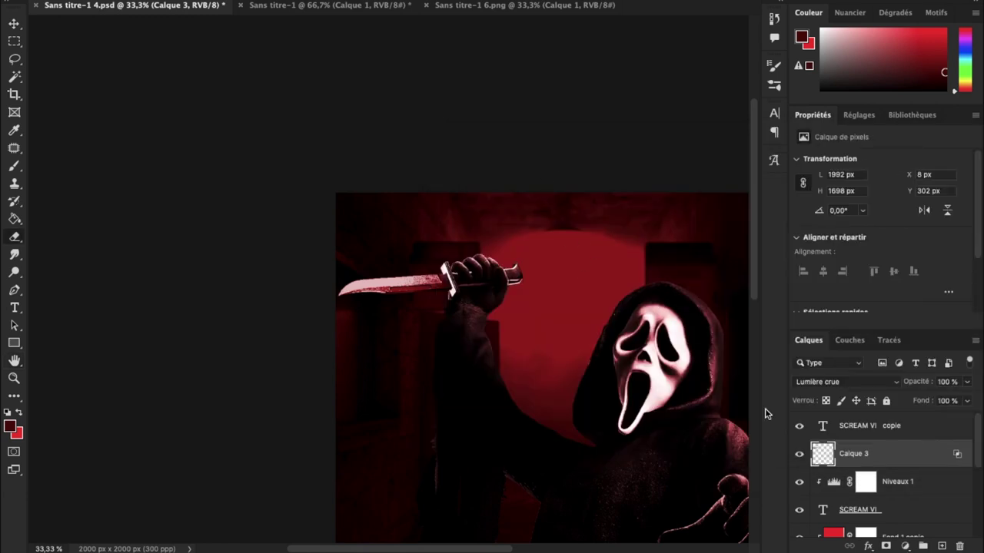
{"action": "key", "text": "ctrl+plus"}
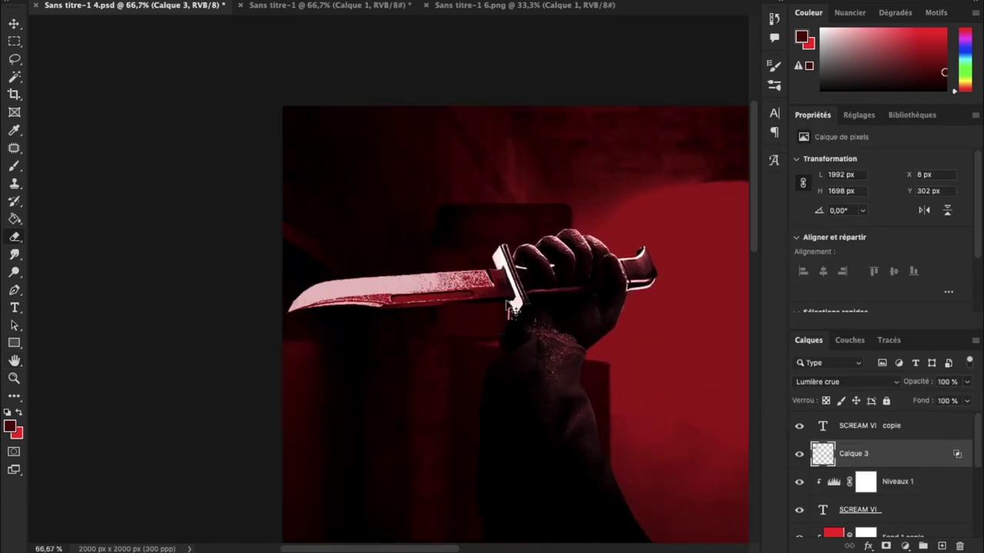
{"action": "key", "text": "ctrl+plus"}
{"action": "key", "text": "ctrl+plus"}
{"action": "key", "text": "ctrl+minus"}
{"action": "key", "text": "ctrl+minus"}
{"action": "key", "text": "ctrl+minus"}
{"action": "key", "text": "ctrl+minus"}
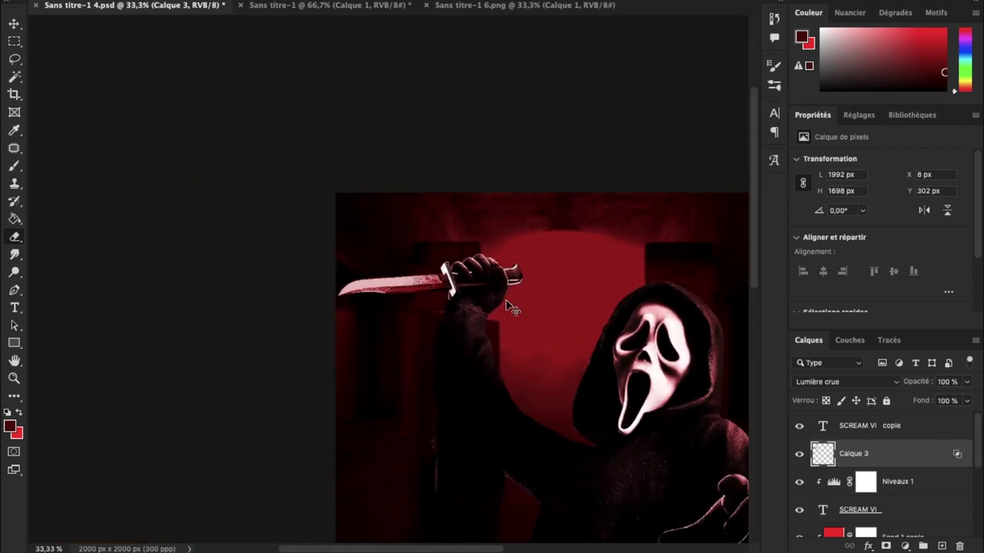
{"action": "key", "text": "ctrl+minus"}
{"action": "key", "text": "ctrl+plus"}
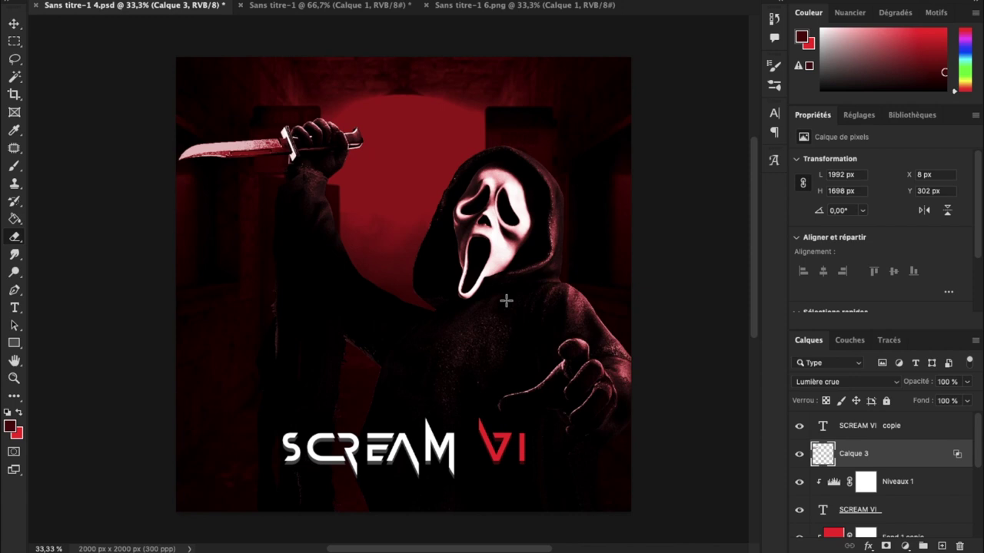
{"action": "left_click", "coordinate": [20, 23]}
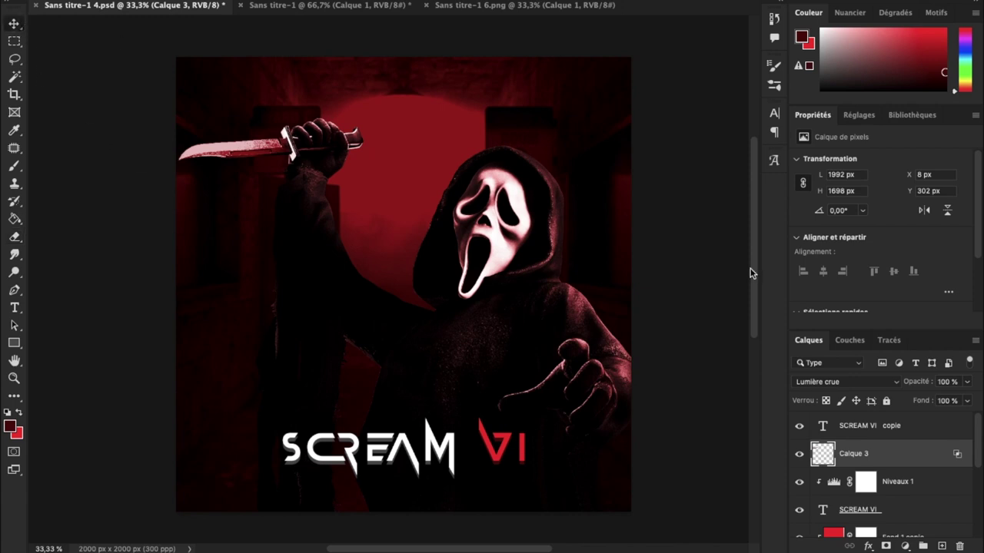